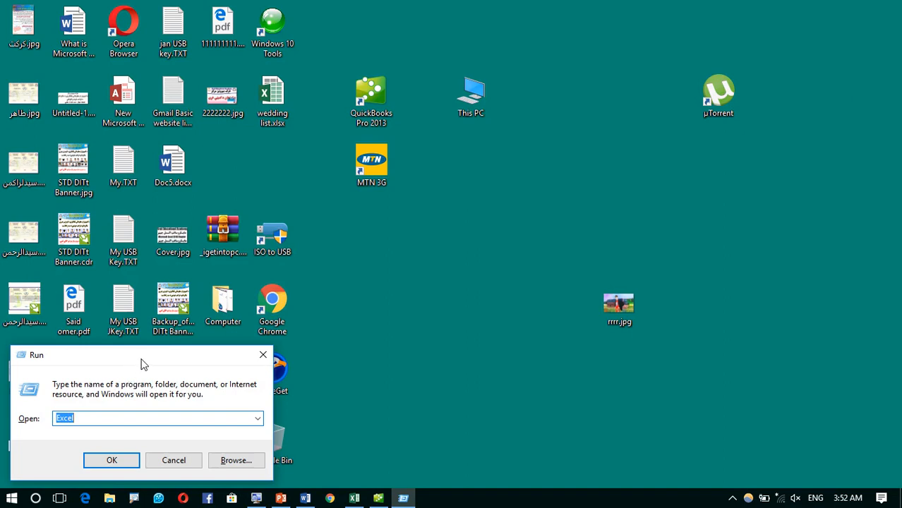
- Launch Word by running 'winword' from the Windows Run dialog
drag(144, 363, 463, 204)
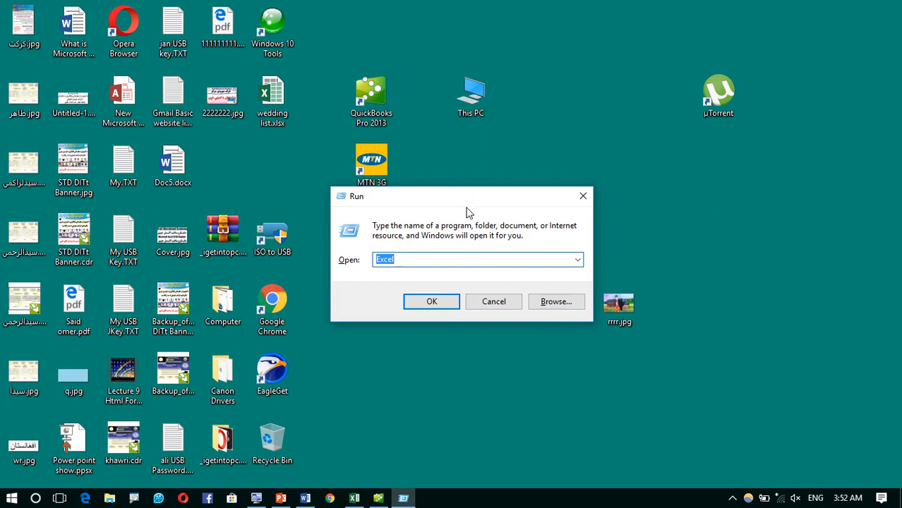
text(winword)
key(Return)
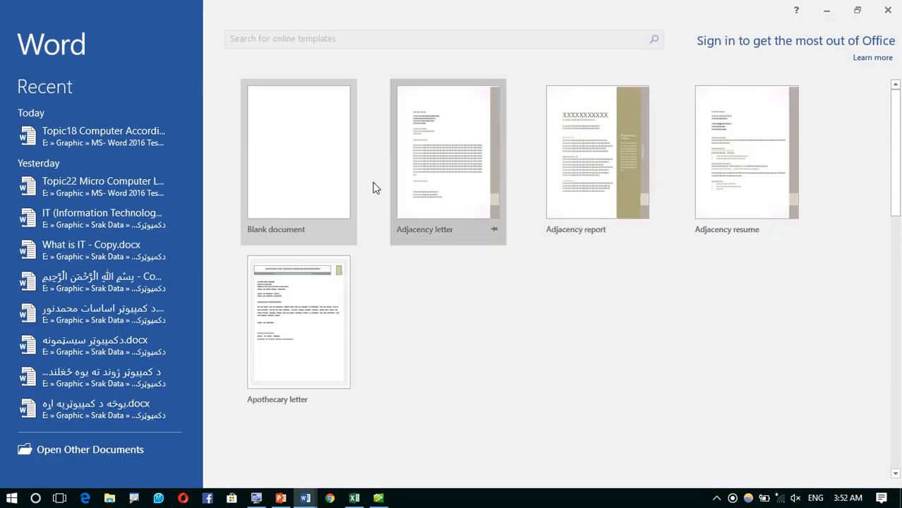
- Create a new blank document from Word's start screen
click(279, 138)
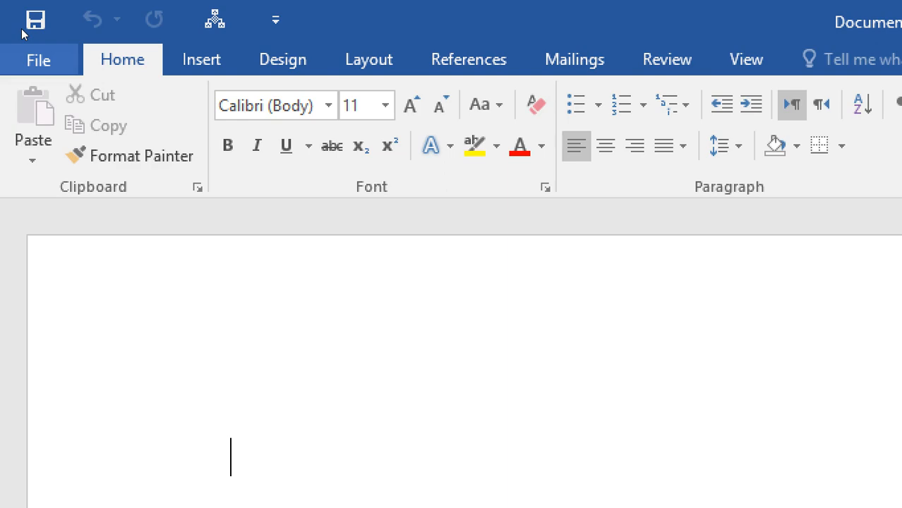
- Show the Info page for Document2 in the File backstage
key(ctrl+o)
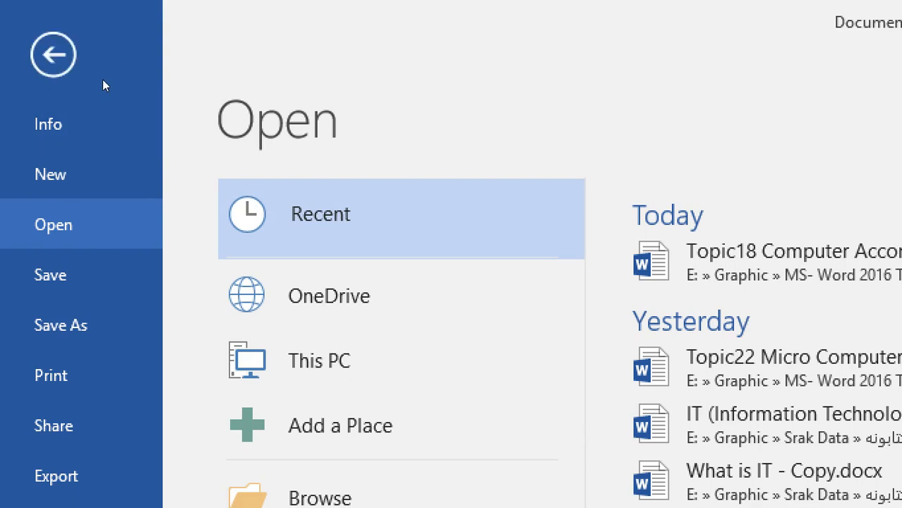
click(43, 64)
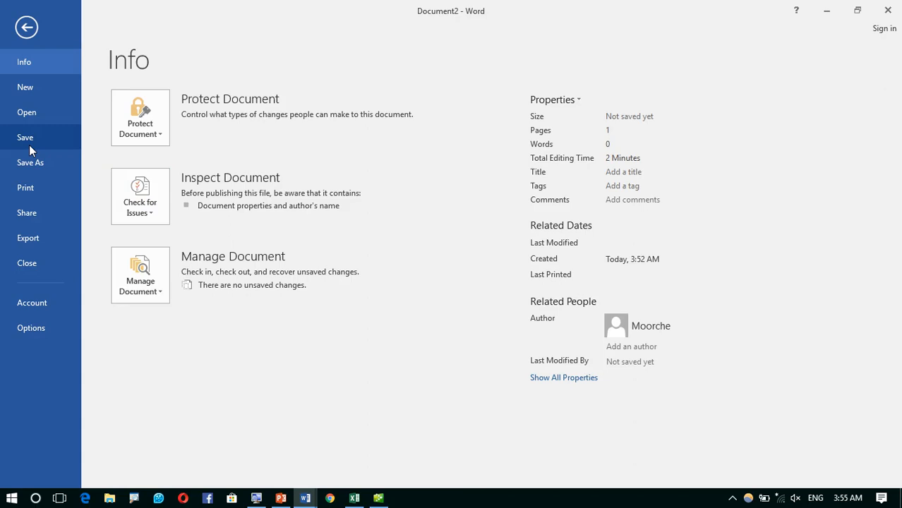
- Type the title 'Computer Notes:' and generate sample paragraphs below it with =rand()
click(26, 27)
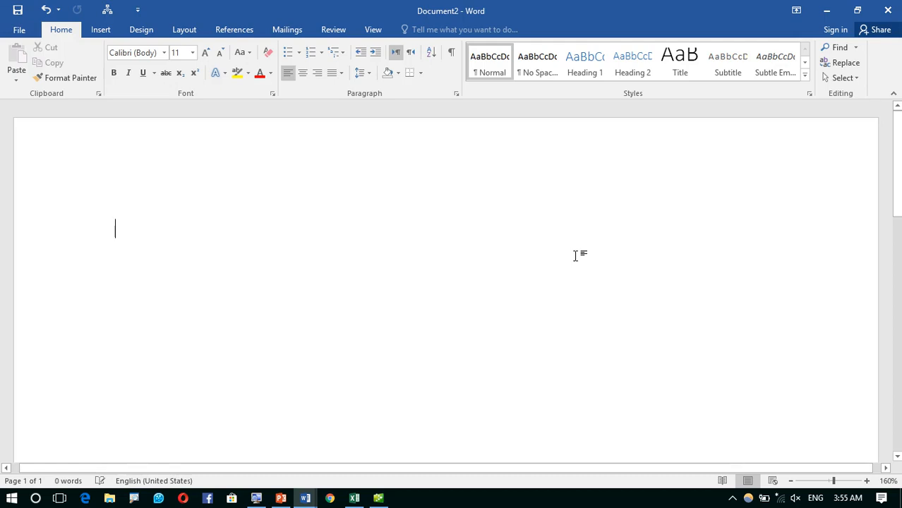
text(Com)
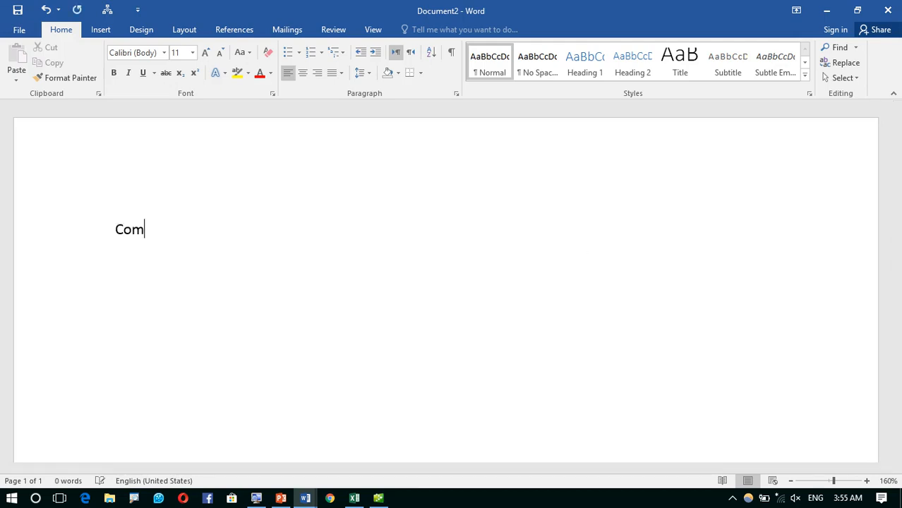
text(puter Notes)
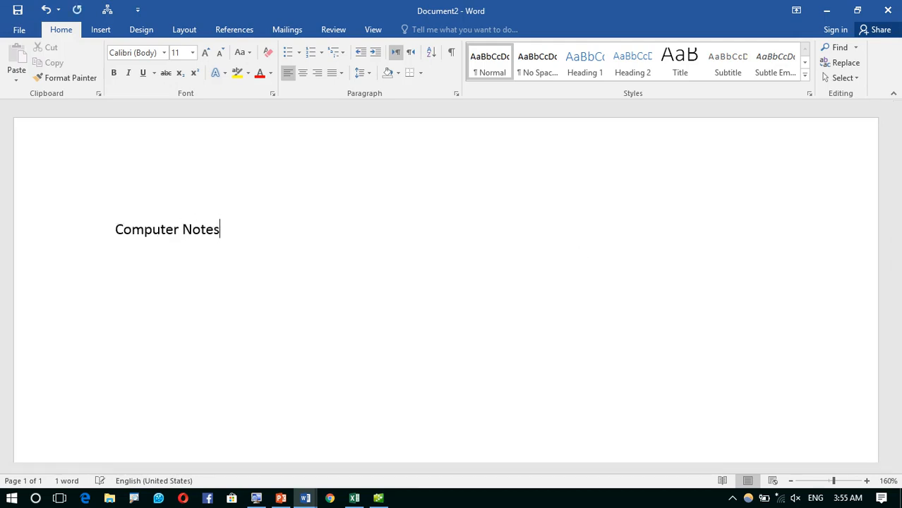
text(:)
key(Return)
text(=rand())
key(Return)
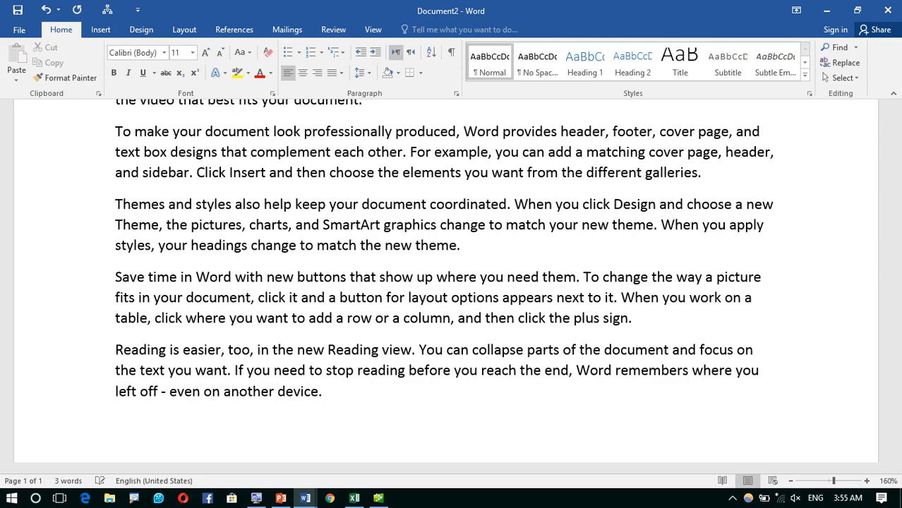
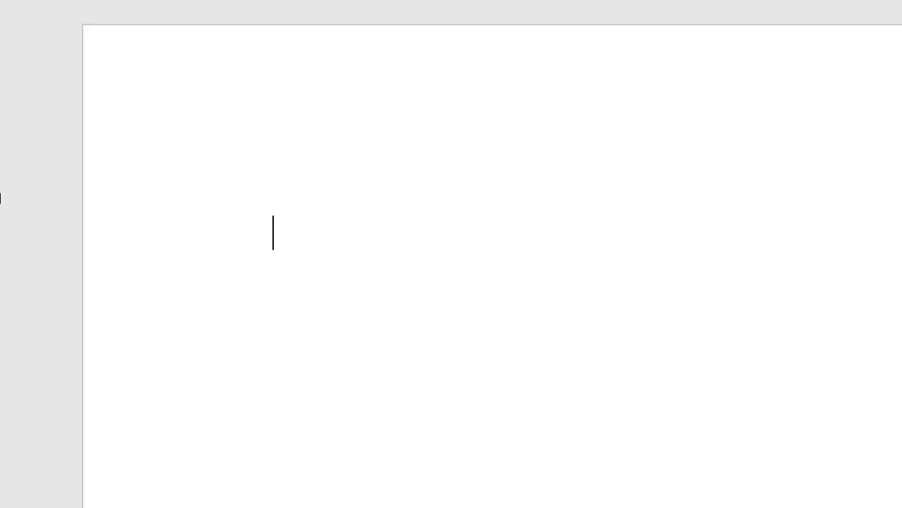
- Expand =rand() into five paragraphs of sample text (239 words) and select it all
text(=rand)
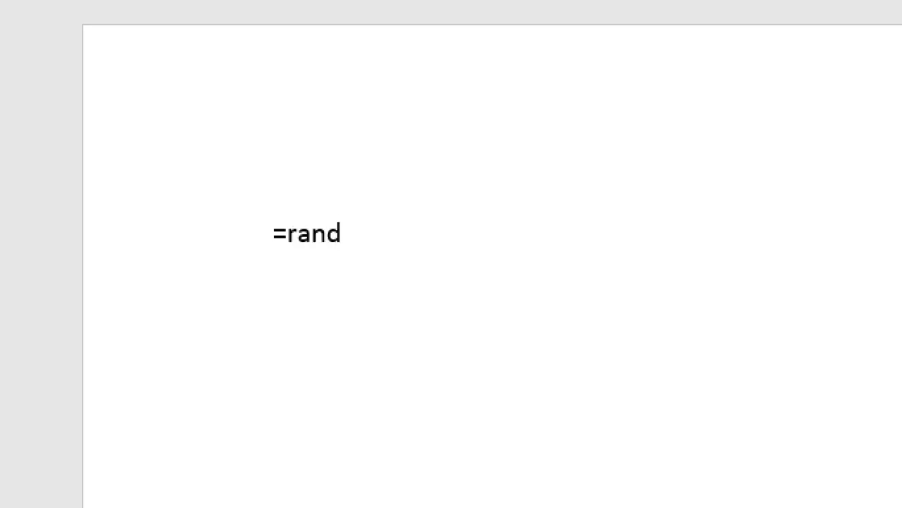
text(())
text(\)
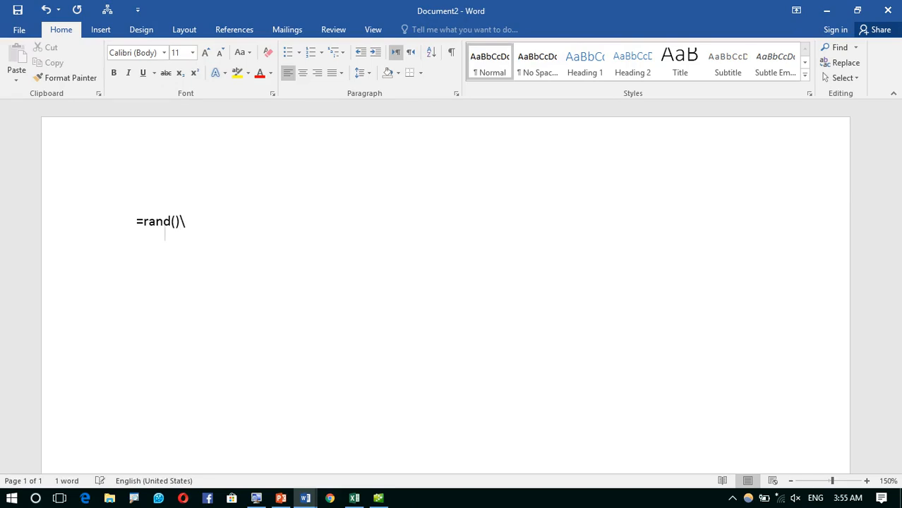
key(Return)
key(BackSpace)
key(BackSpace)
key(Return)
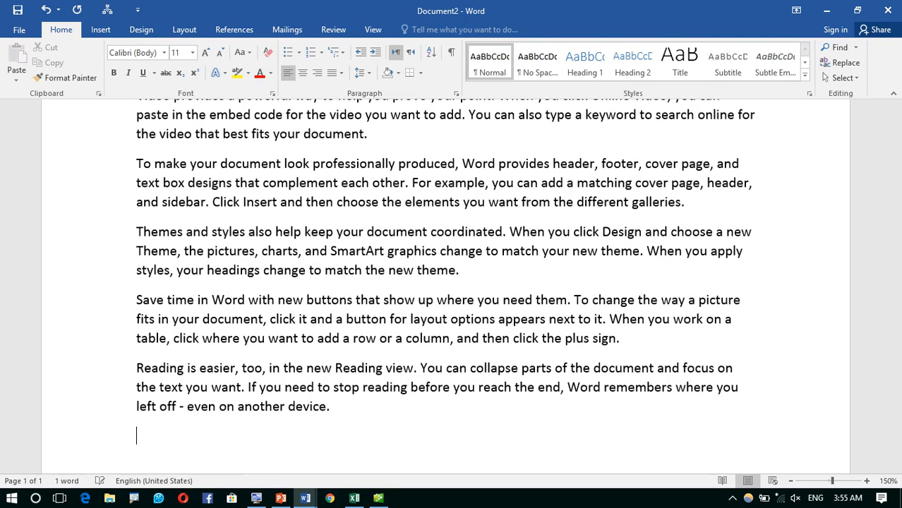
scroll(239, 190, up, 3)
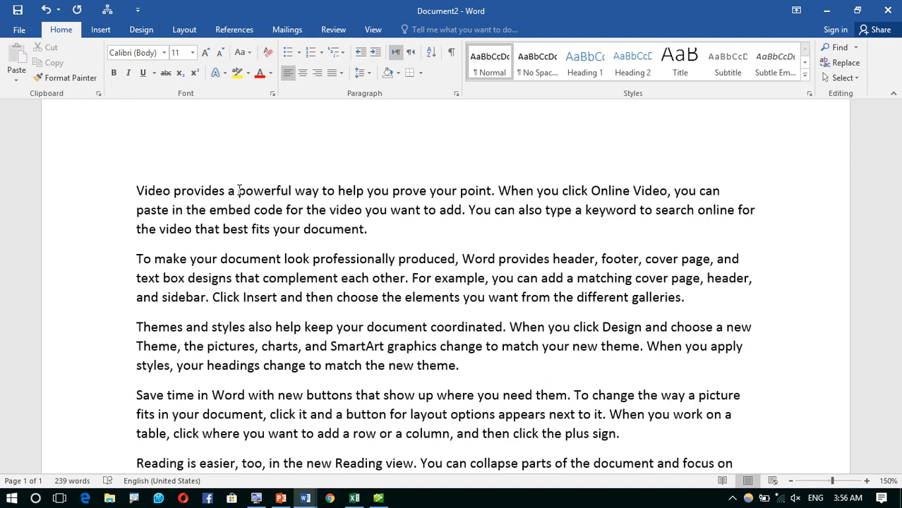
key(ctrl+a)
- Delete the sample text and launch the On-Screen Keyboard with osk from Run
key(Delete)
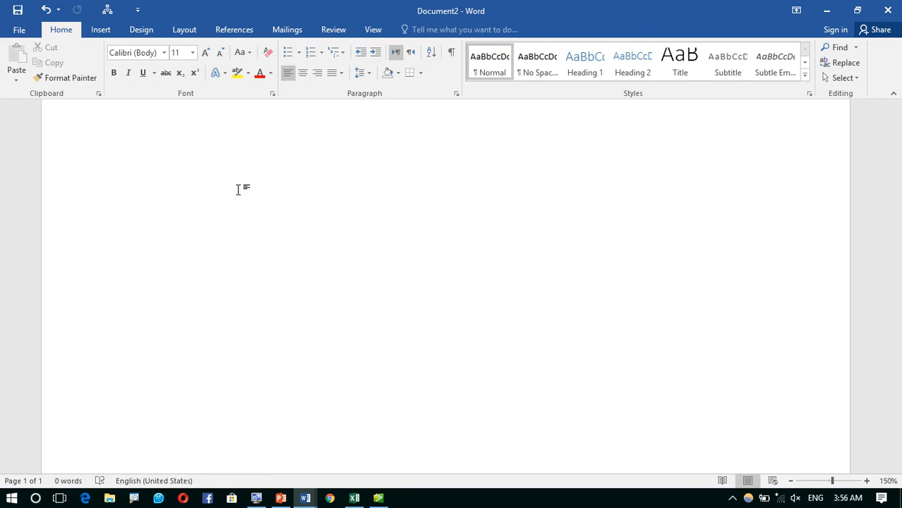
key(super+r)
text(osk)
key(Return)
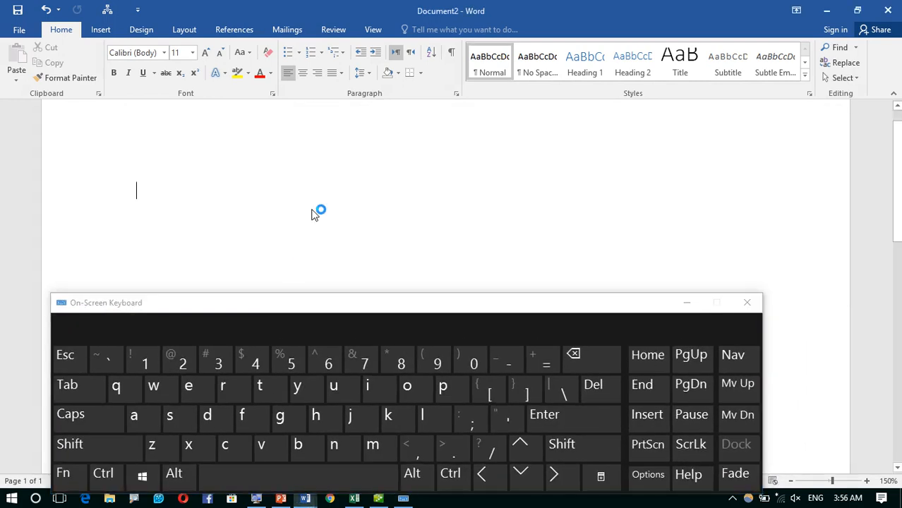
- Enter =rans() on the empty page using the On-Screen Keyboard
click(548, 365)
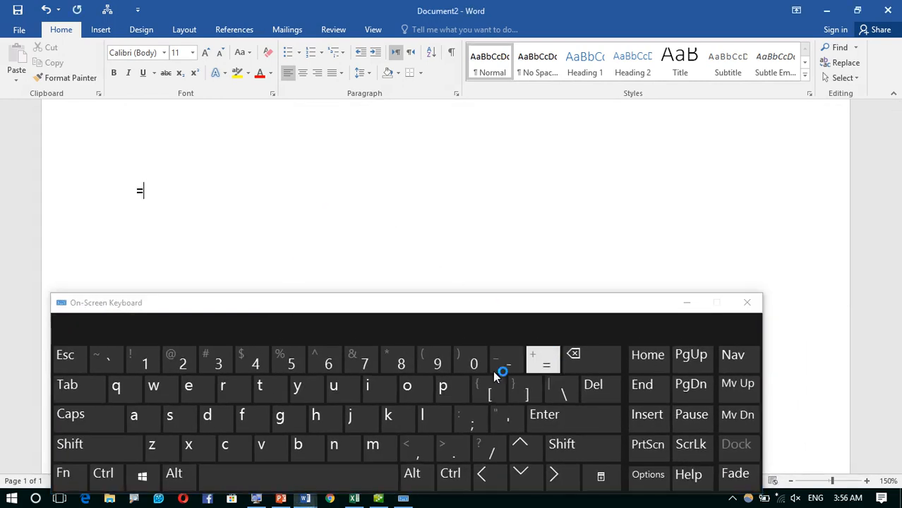
click(226, 385)
click(136, 416)
click(334, 444)
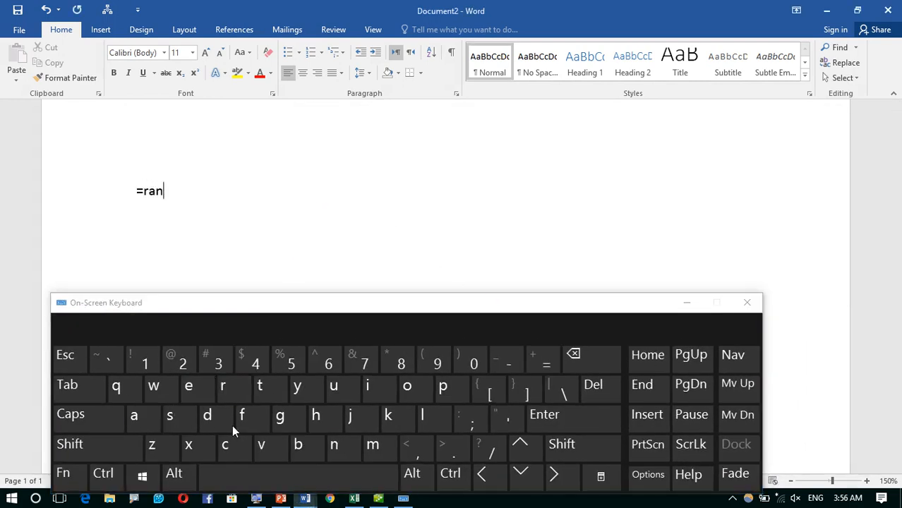
click(169, 416)
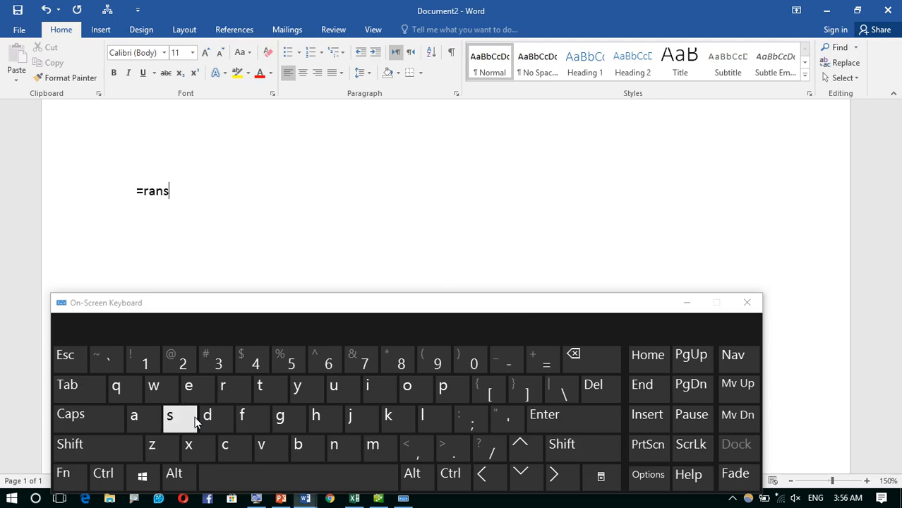
click(563, 451)
click(434, 361)
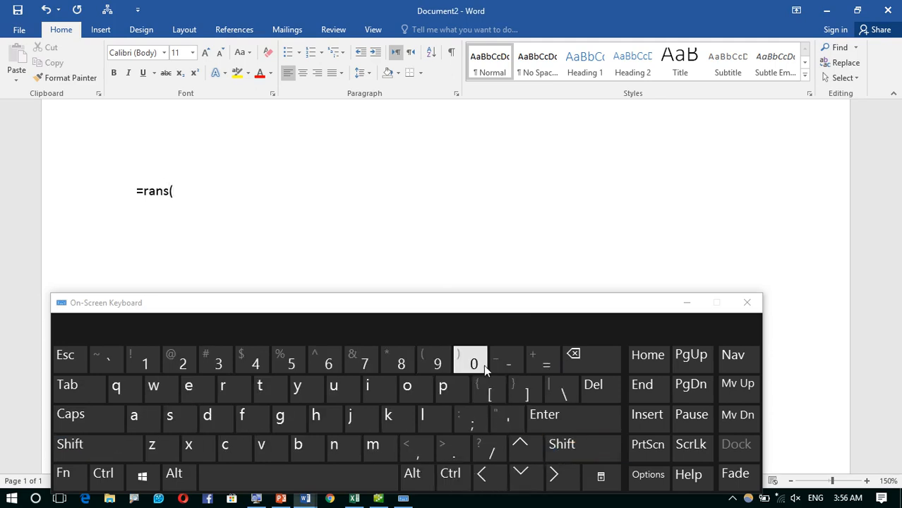
click(563, 444)
click(472, 364)
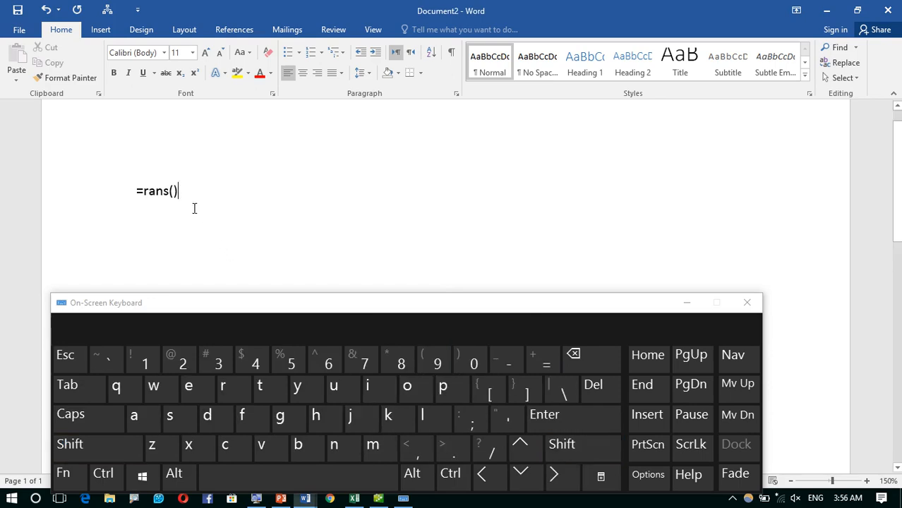
- Correct the formula to =rand(), expand it into sample paragraphs, and select all text
click(574, 356)
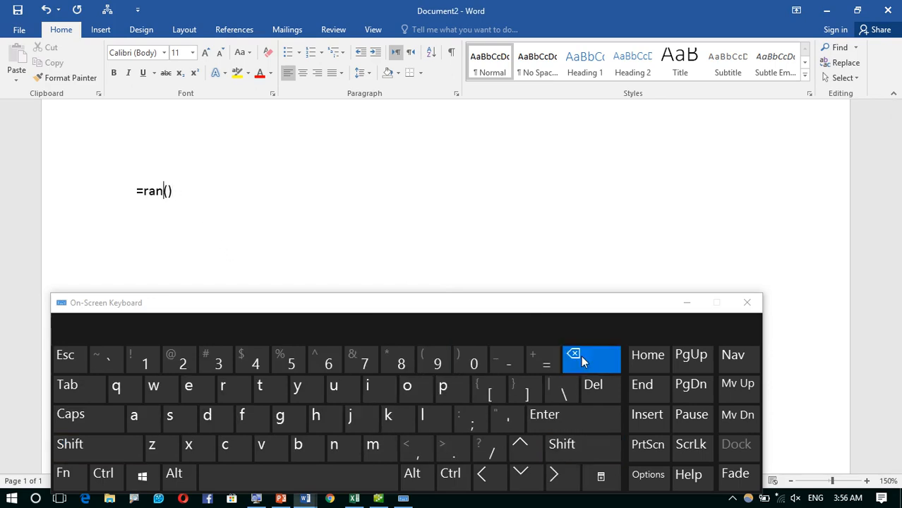
click(207, 415)
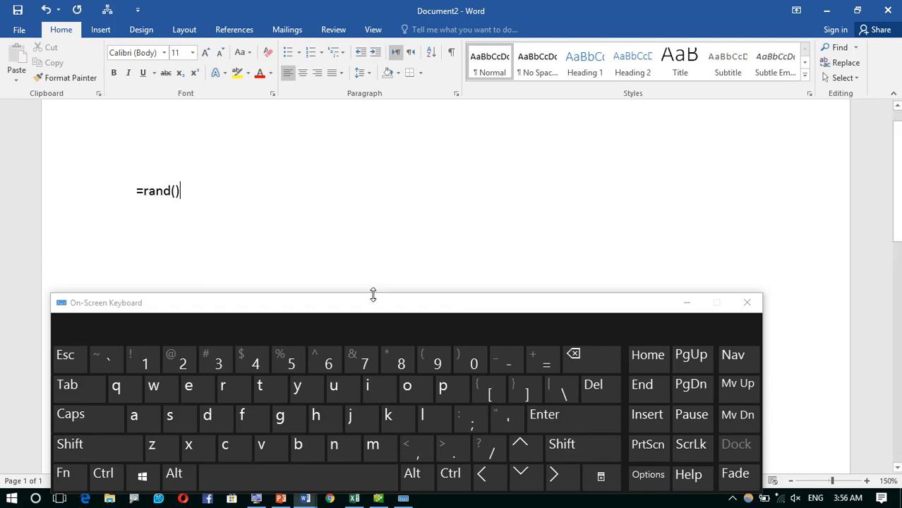
click(575, 418)
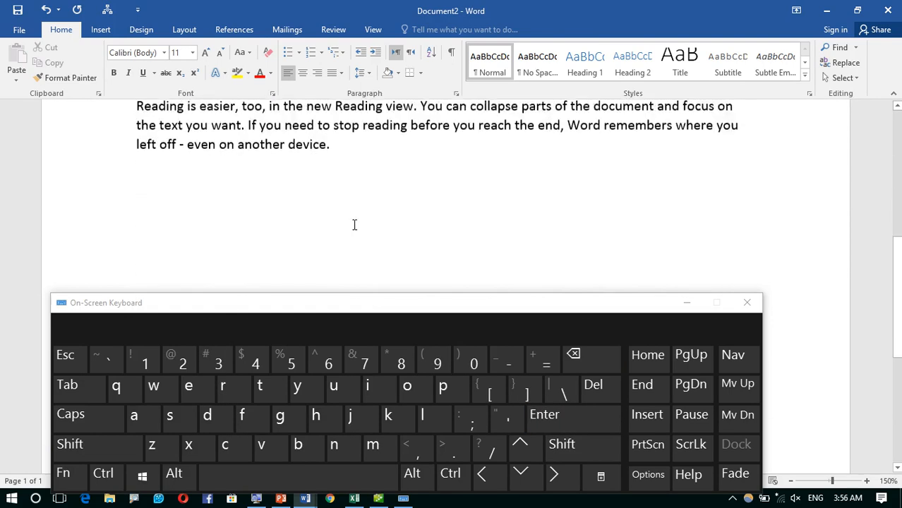
scroll(354, 224, up, 5)
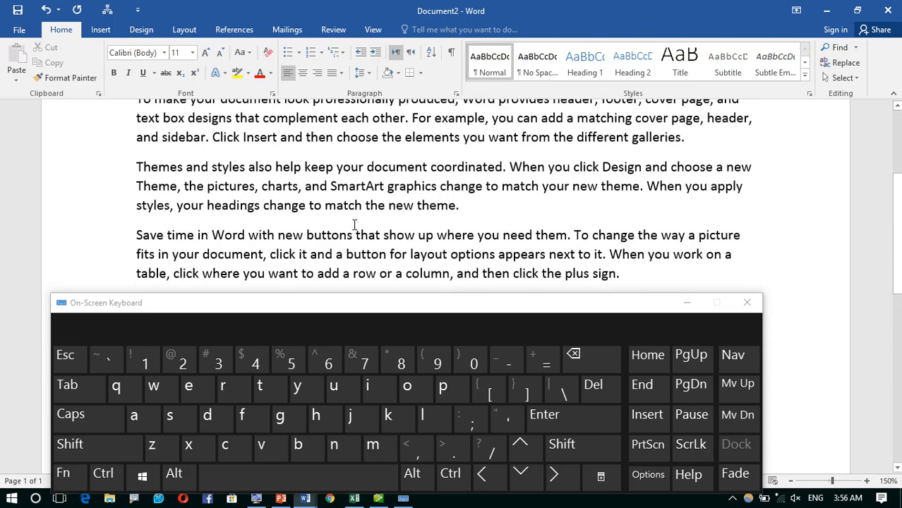
key(ctrl+a)
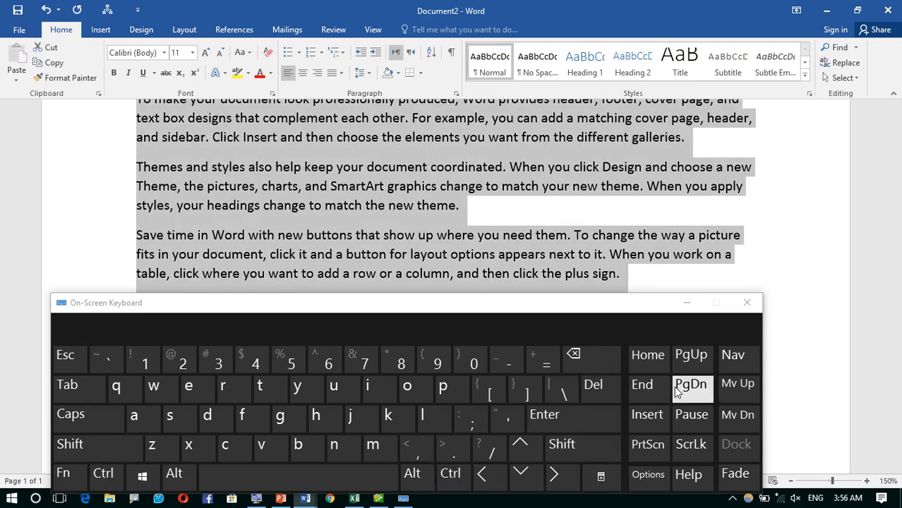
- Clear the selected text and type =rand(10) with the On-Screen Keyboard
click(574, 354)
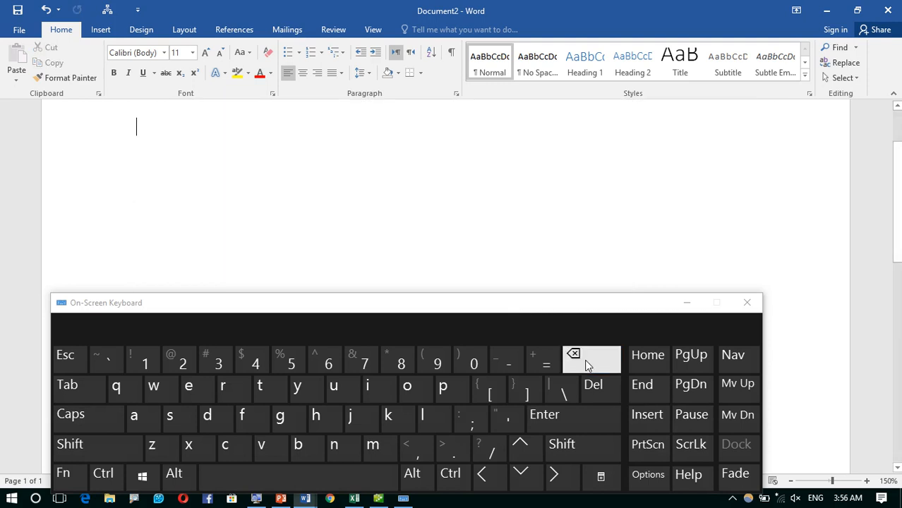
click(542, 361)
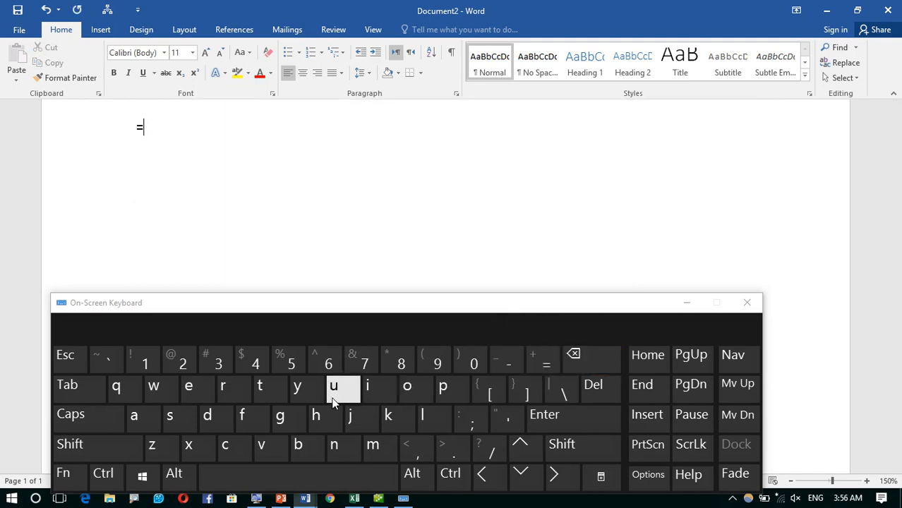
click(238, 401)
click(138, 417)
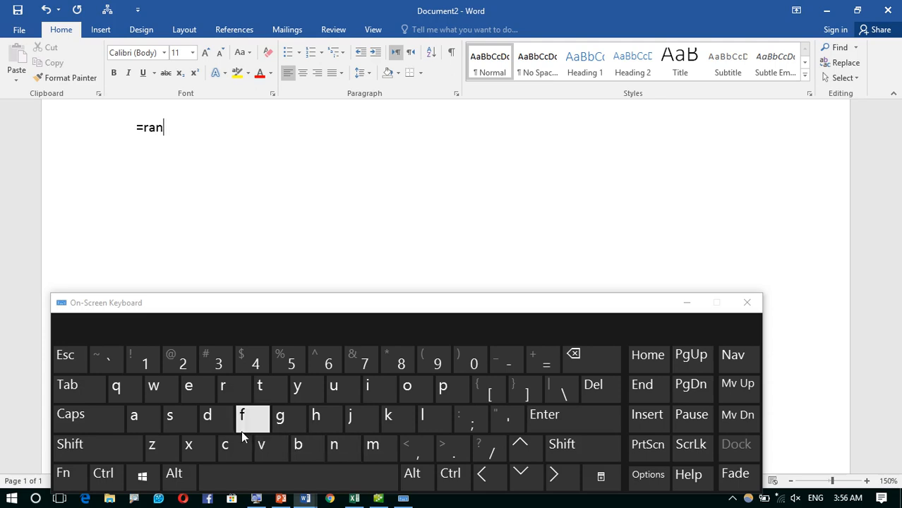
click(208, 416)
click(569, 449)
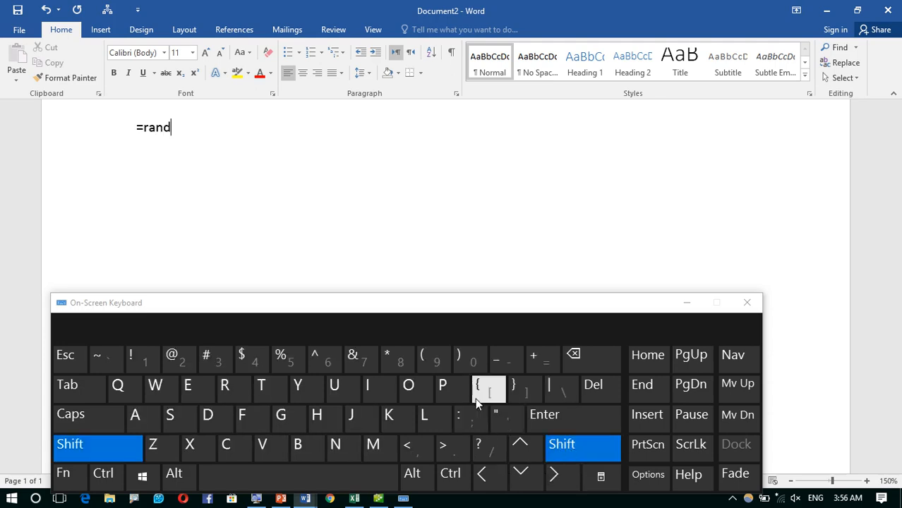
click(434, 358)
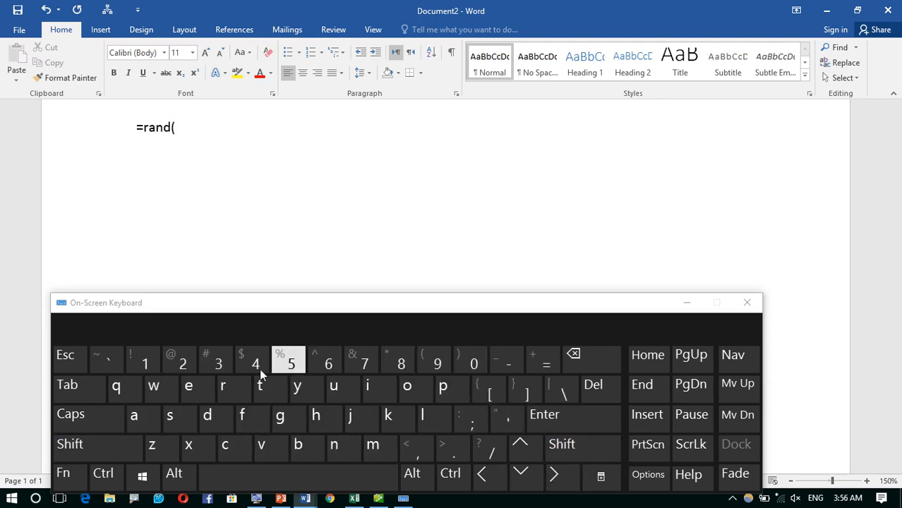
click(145, 362)
click(472, 362)
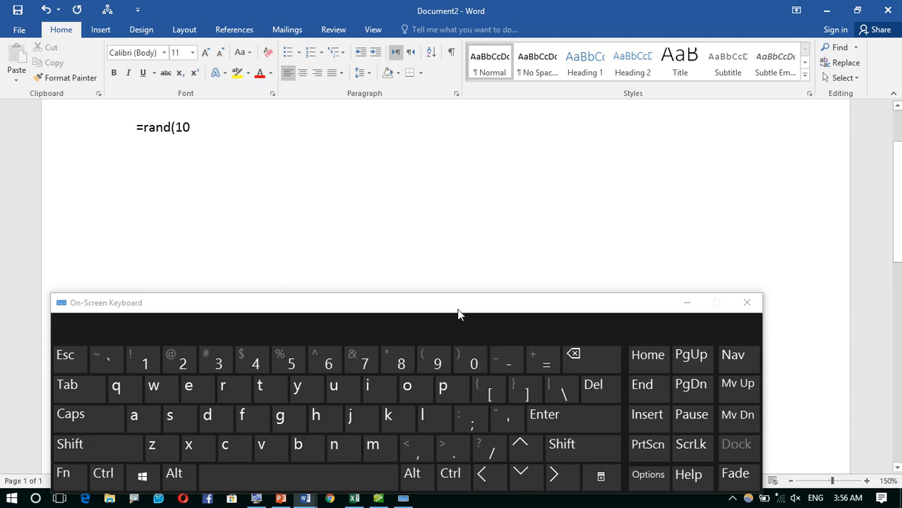
click(573, 446)
click(467, 357)
- Minimize the keyboard and expand =rand(10) into 478 words of sample paragraphs
click(686, 302)
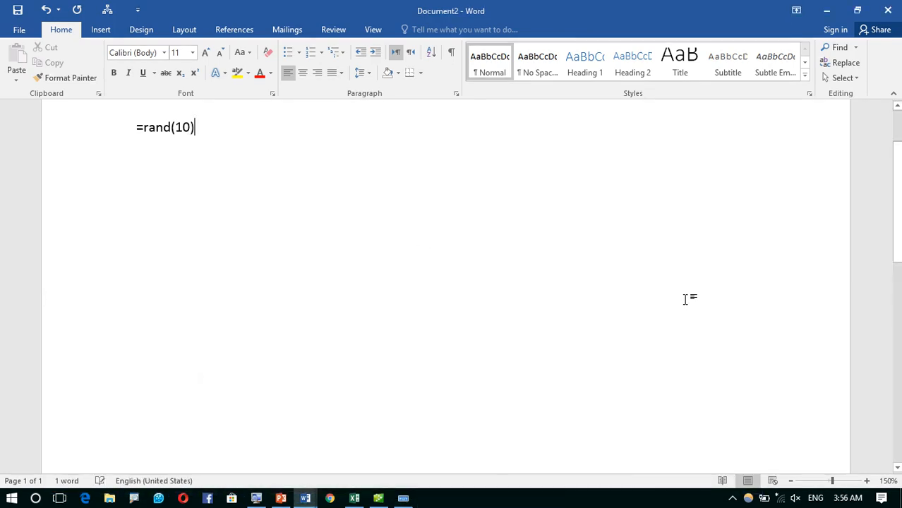
key(Return)
scroll(445, 286, up, 8)
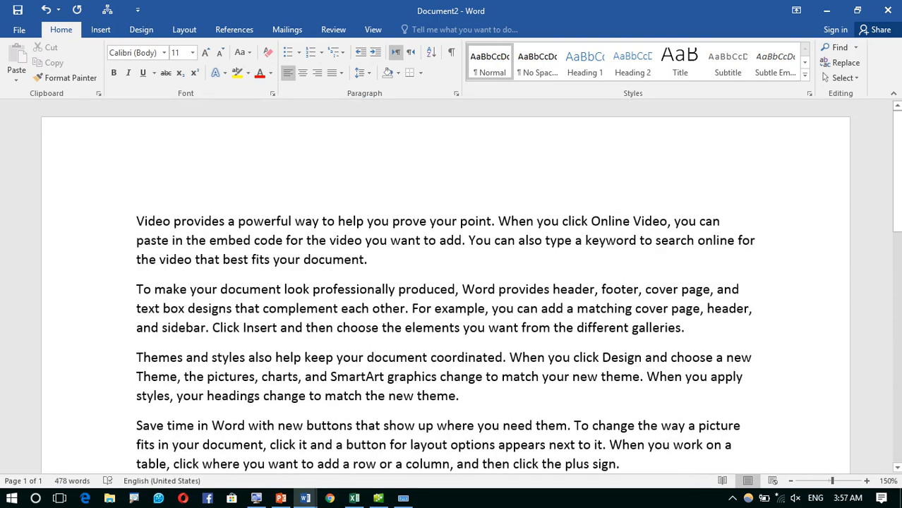
- Generate a single 47-word paragraph with =rand(1), then select and delete it
key(ctrl+a)
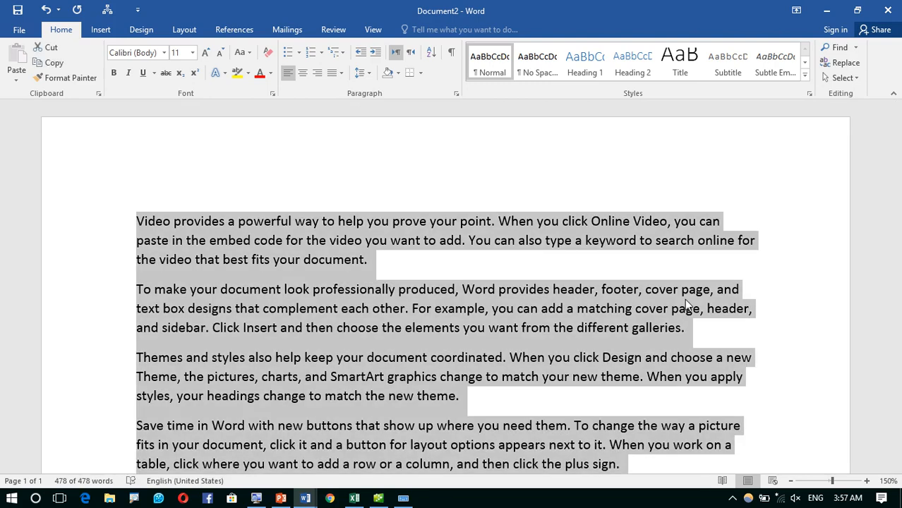
text(=rand)
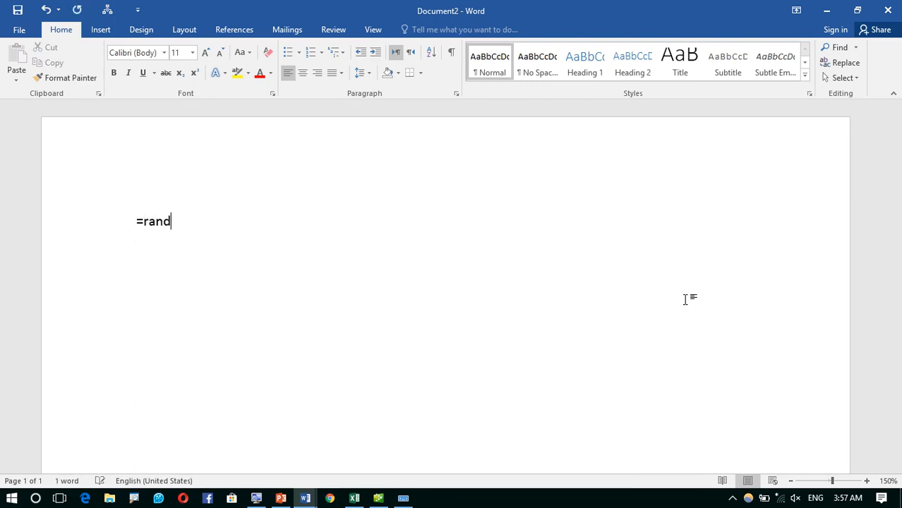
text((1))
key(Return)
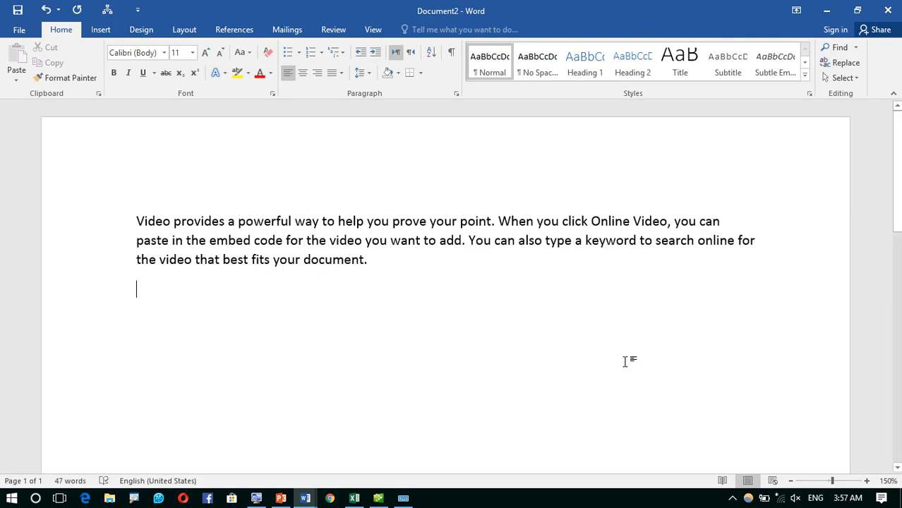
triple_click(36, 184)
key(Delete)
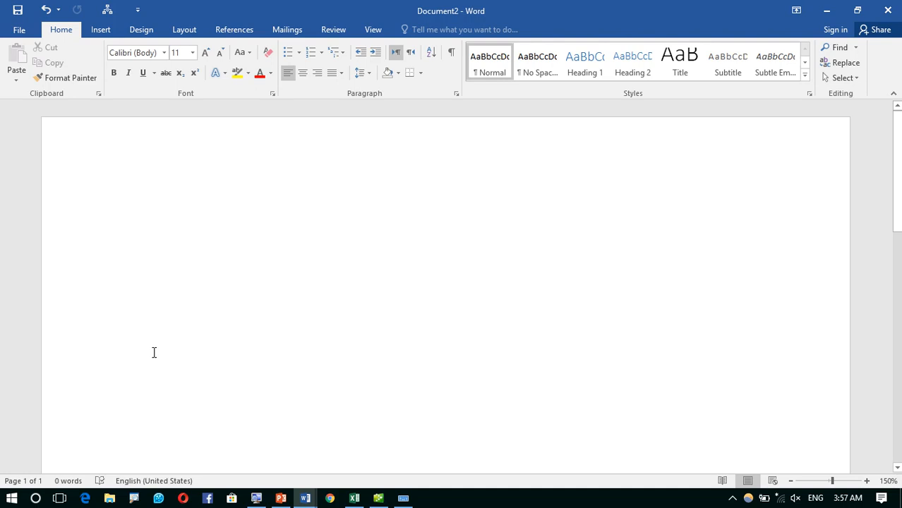
- Type 'I am from Afghanistan', fixing the misspelling via spelling suggestions, then start a new line
text(Ima fr)
key(BackSpace)
key(BackSpace)
key(BackSpace)
key(BackSpace)
key(BackSpace)
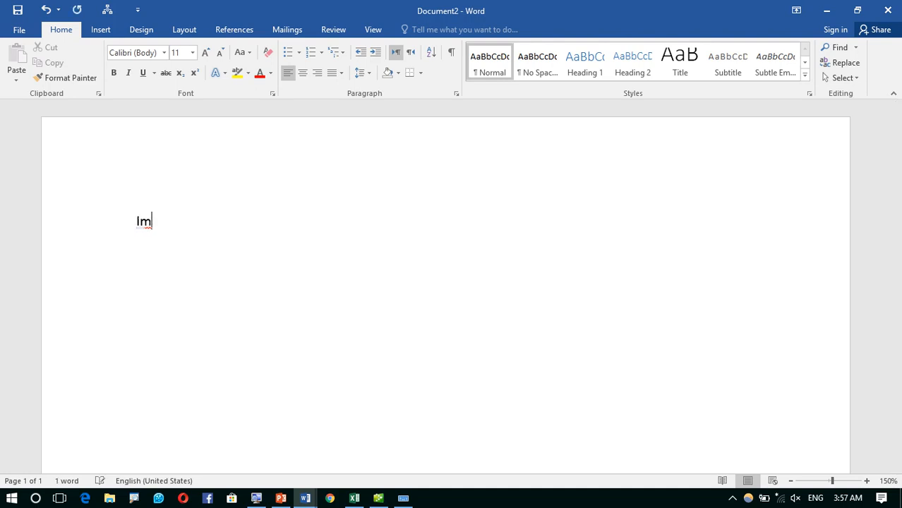
text(am from Afg)
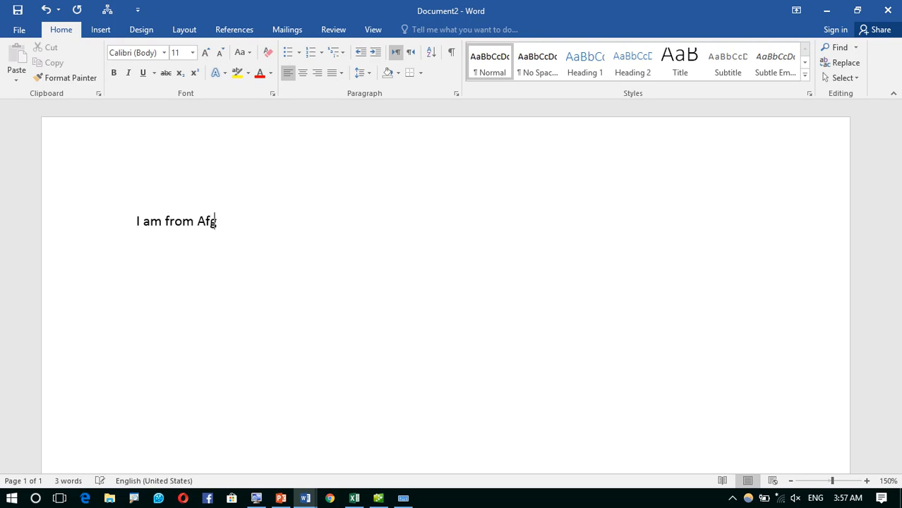
text(haniatan)
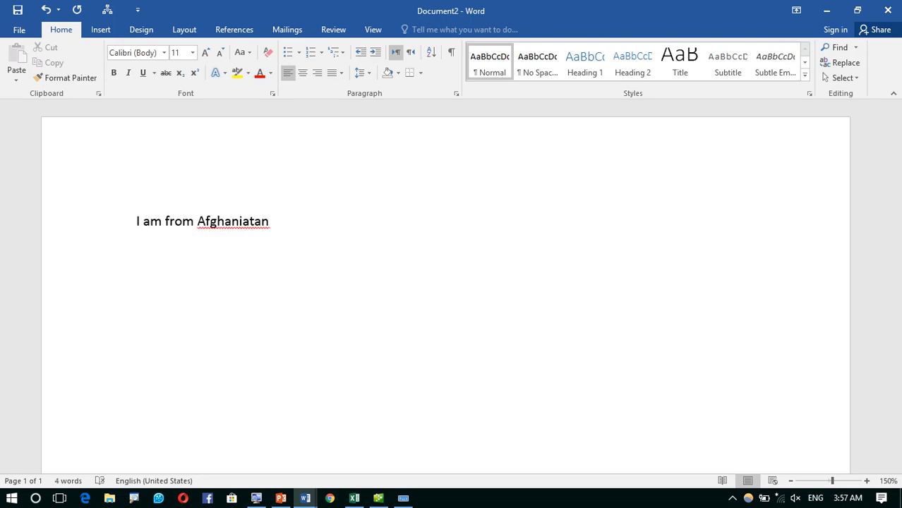
right_click(262, 224)
click(288, 239)
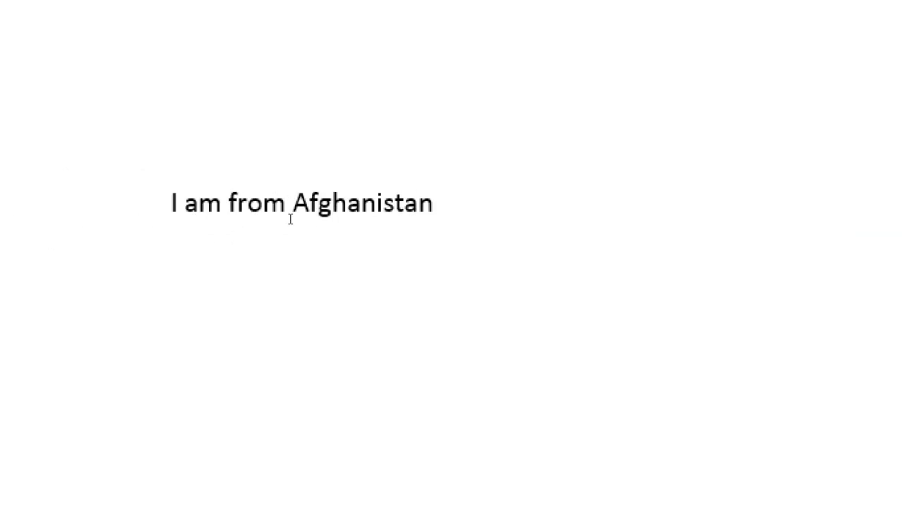
text(rtyrytry)
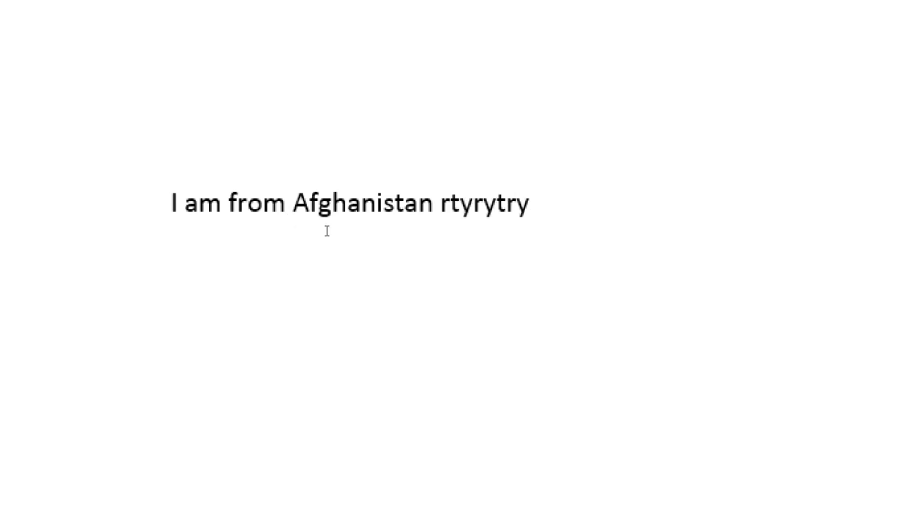
key(ctrl+z)
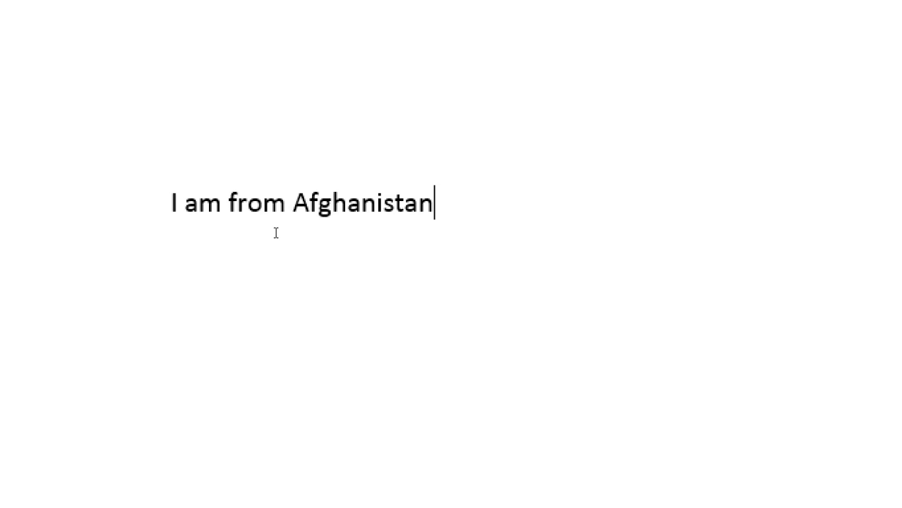
key(Return)
- Add a 'Mob:' line with a mobile number and the line 'From one page to another page'
text(Mob: )
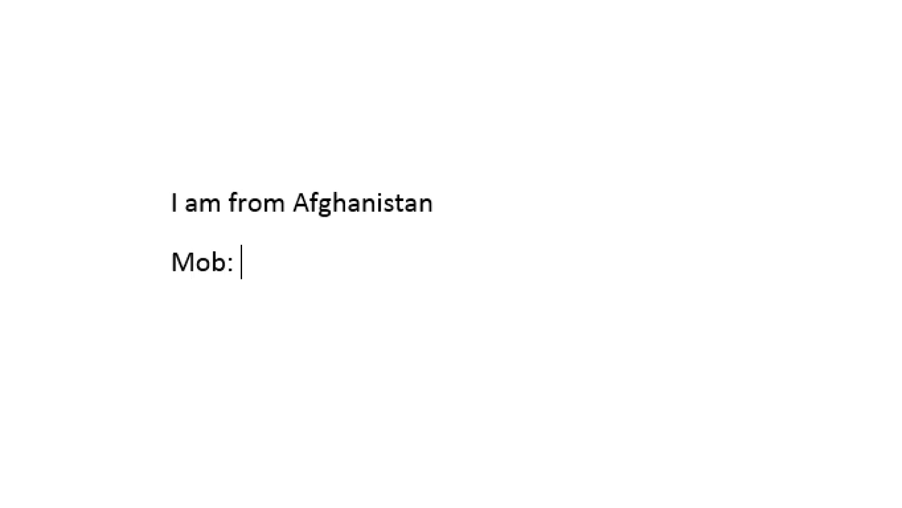
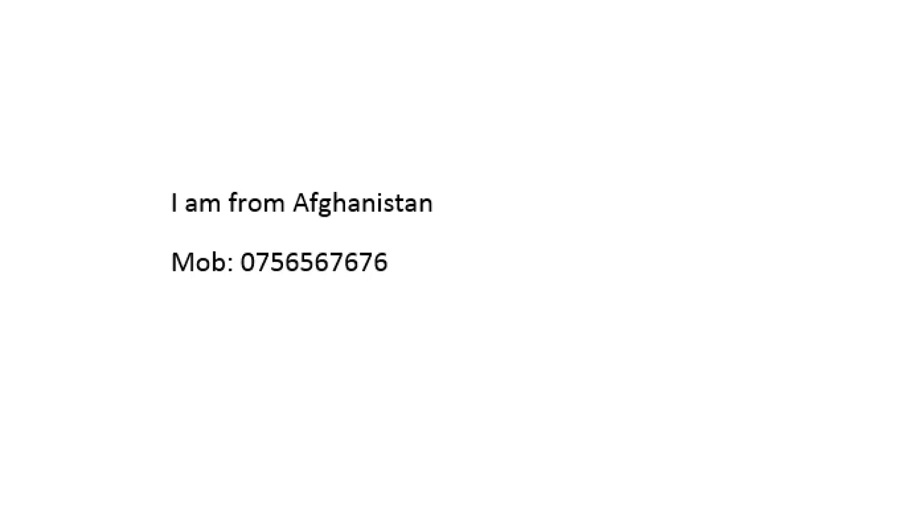
key(Return)
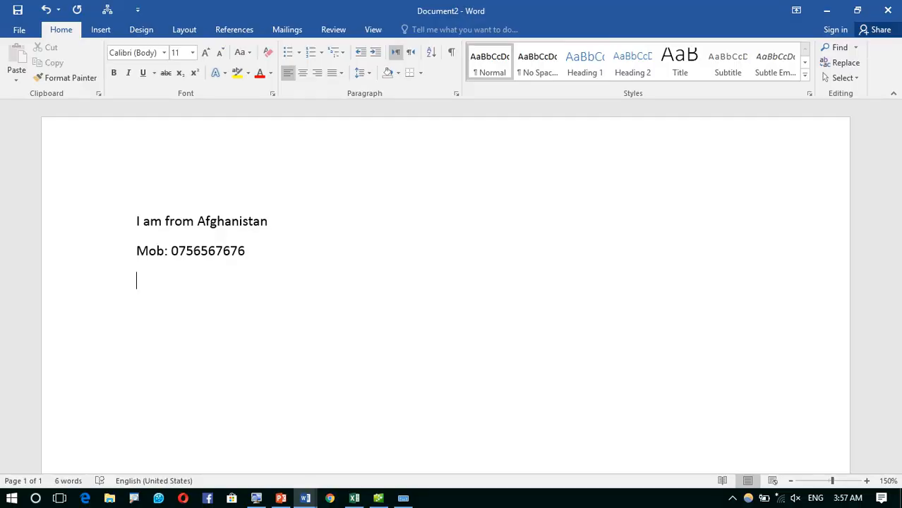
text(Page)
key(BackSpace)
key(BackSpace)
key(BackSpace)
key(BackSpace)
text(From one )
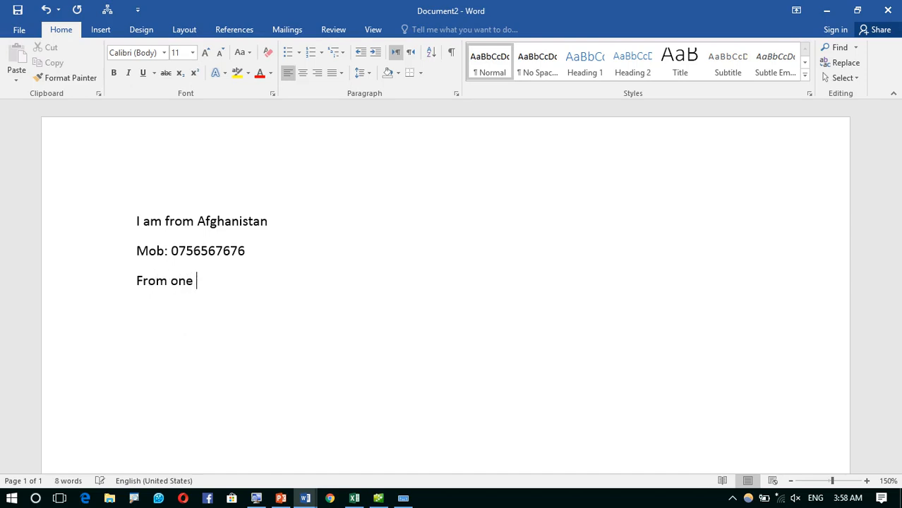
text(page to na)
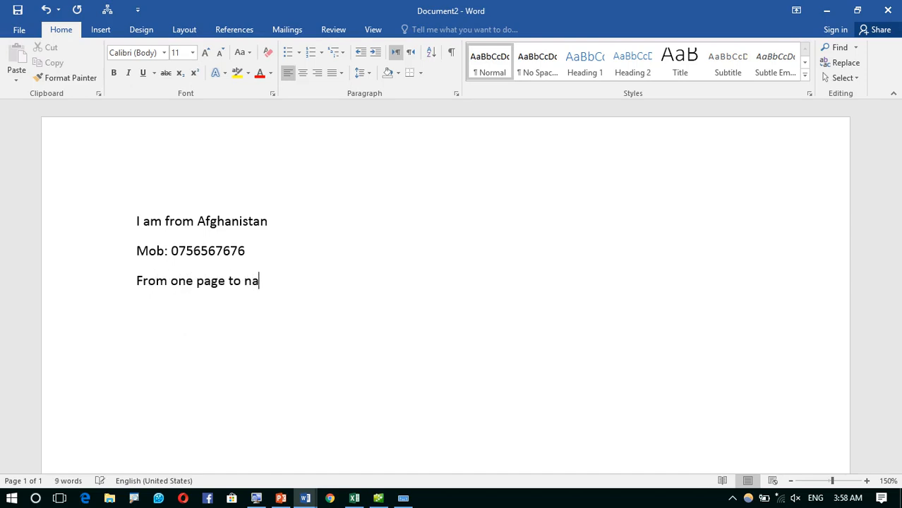
key(BackSpace)
key(BackSpace)
text(another)
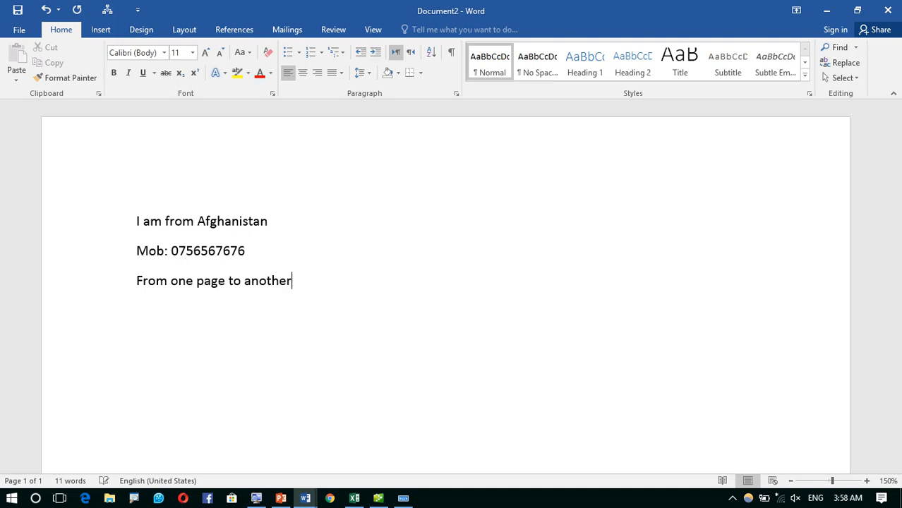
text( page)
key(Return)
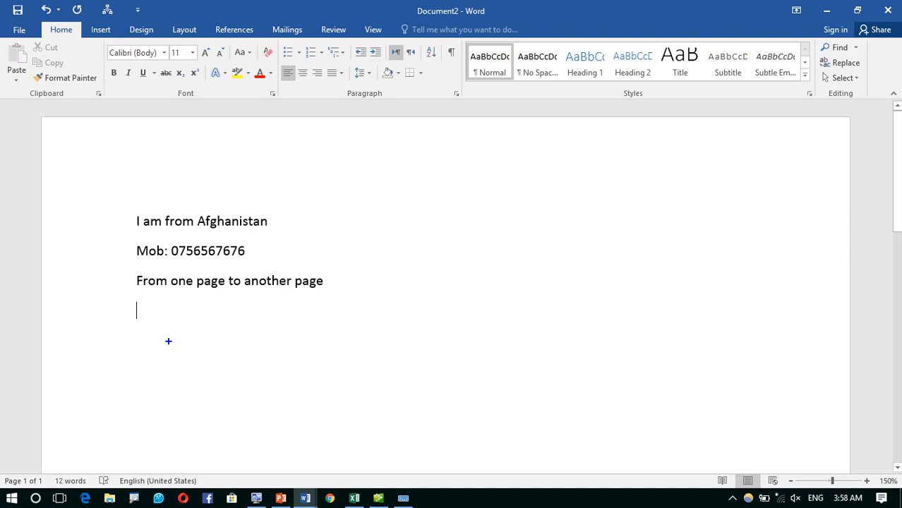
drag(1, 466, 49, 491)
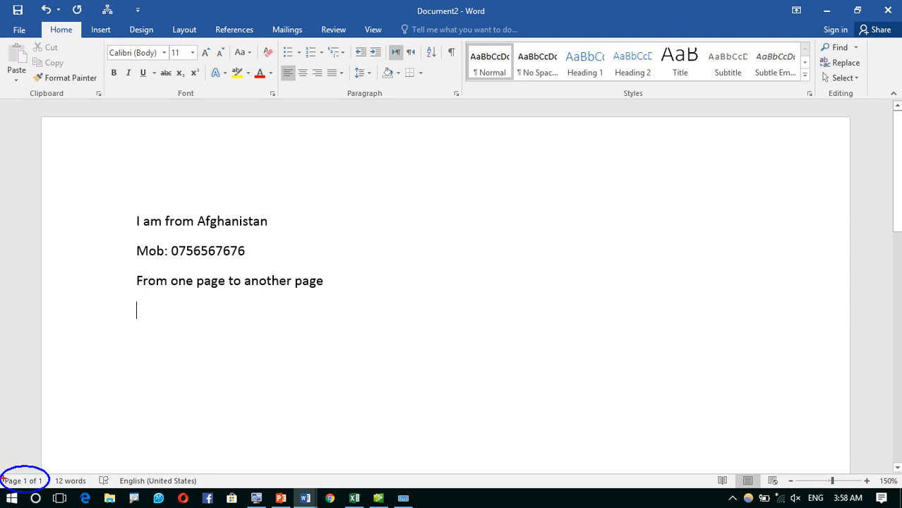
drag(1, 468, 41, 489)
key(ctrl+z)
drag(0, 467, 45, 504)
key(ctrl+z)
mouse_move(1, 465)
mouse_down()
mouse_move(48, 492)
mouse_move(146, 350)
mouse_move(113, 377)
mouse_up()
key(ctrl+z)
drag(223, 242, 40, 463)
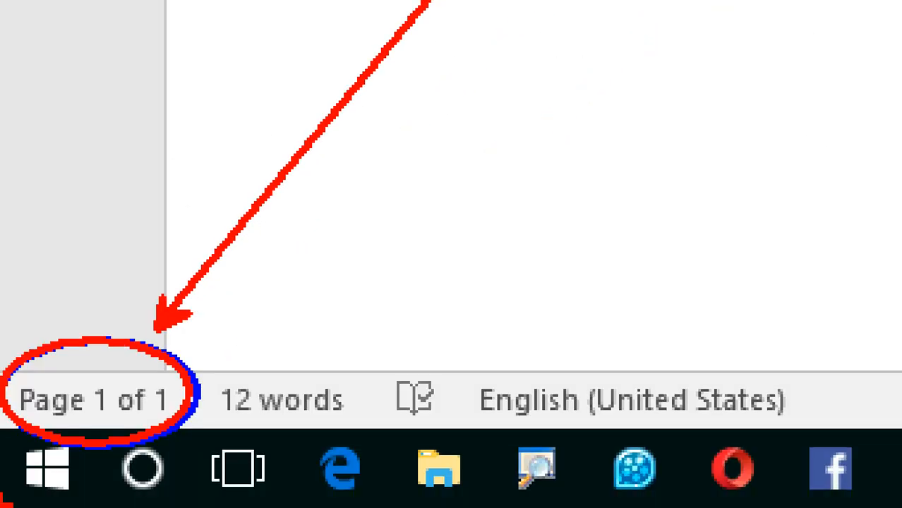
drag(70, 331, 71, 145)
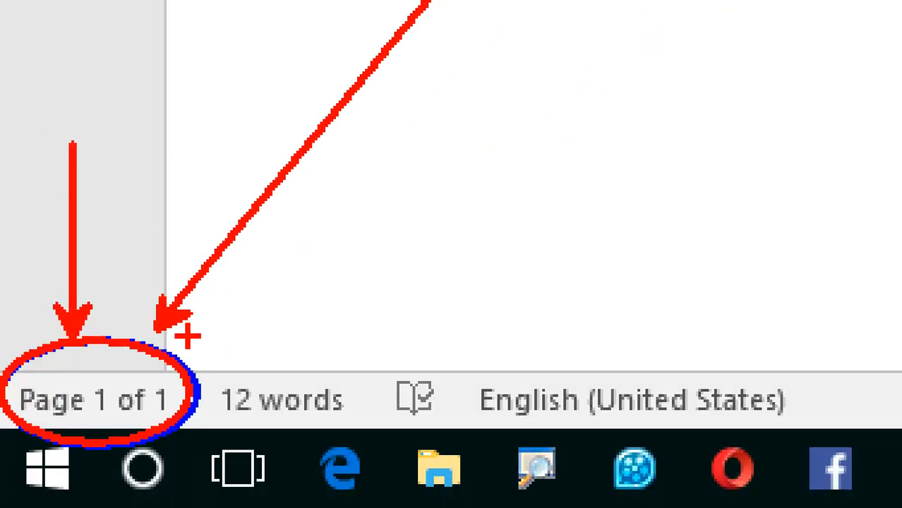
drag(205, 397, 494, 357)
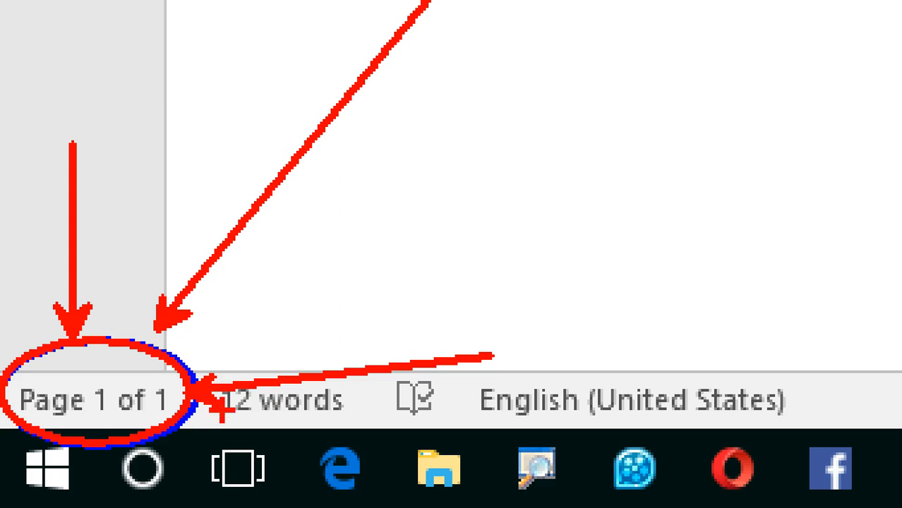
drag(449, 148, 447, 265)
drag(509, 171, 559, 185)
drag(648, 108, 679, 238)
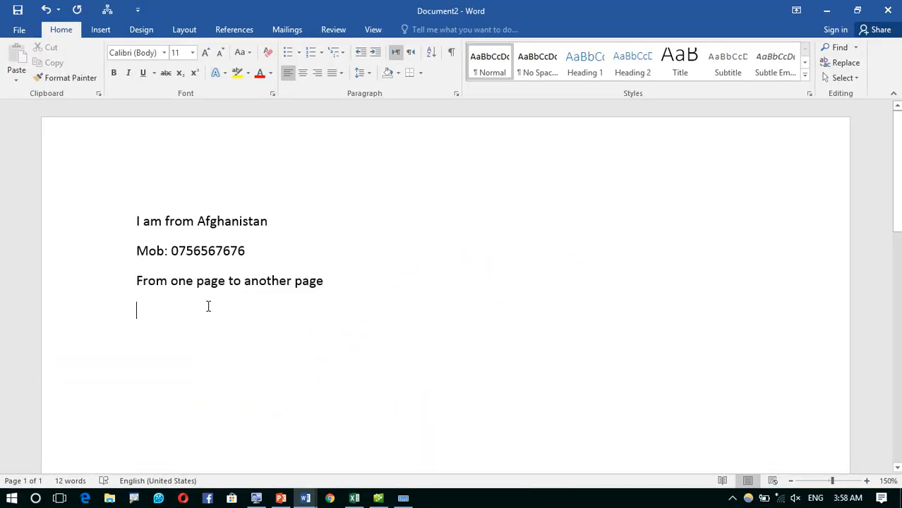
- Type the note line 'New line ----------------- Enter'
text(New line)
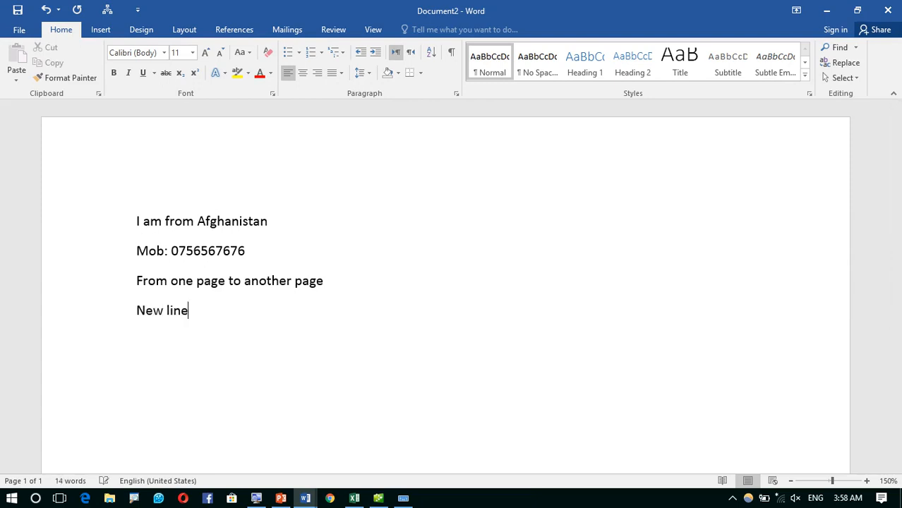
key(Left)
text(----------------- Enter)
key(Return)
- Add the note 'New page -------------- Ctrl+Enter' and insert a page break for page 2
key(Tab)
key(BackSpace)
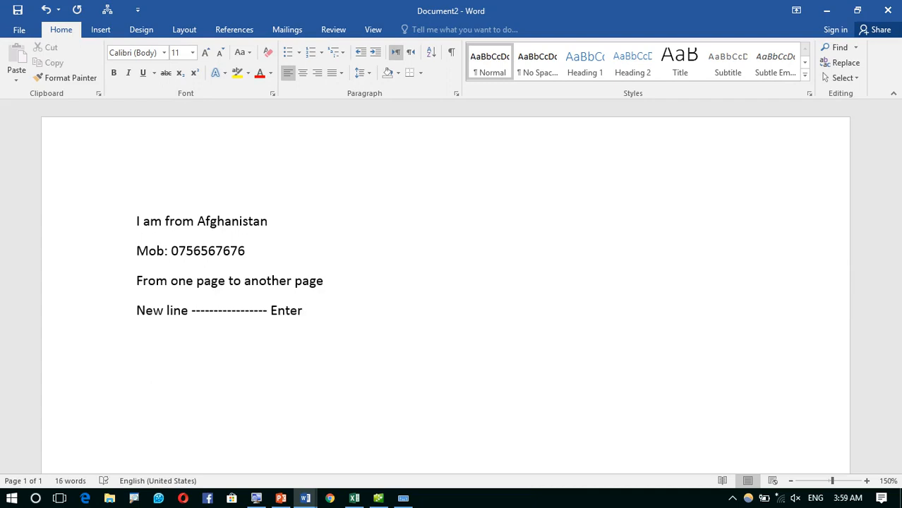
text(NEw page -)
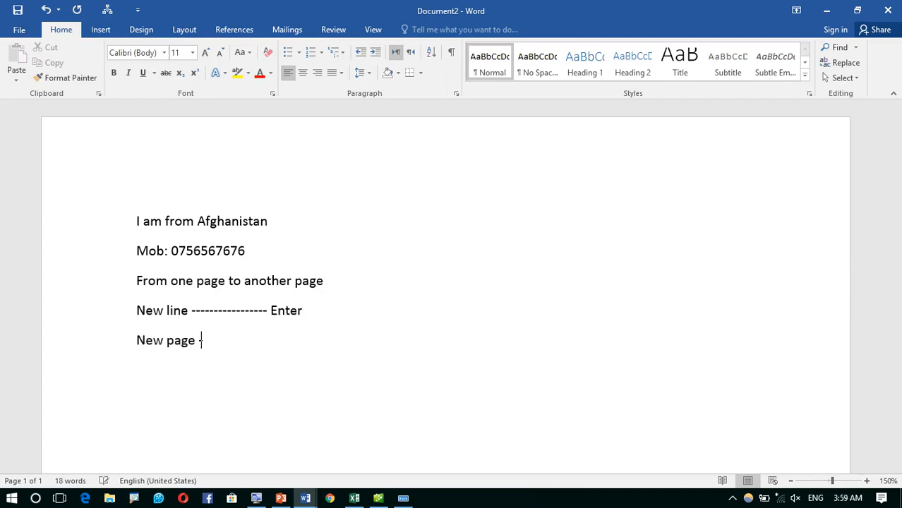
text(------------- Ctrop)
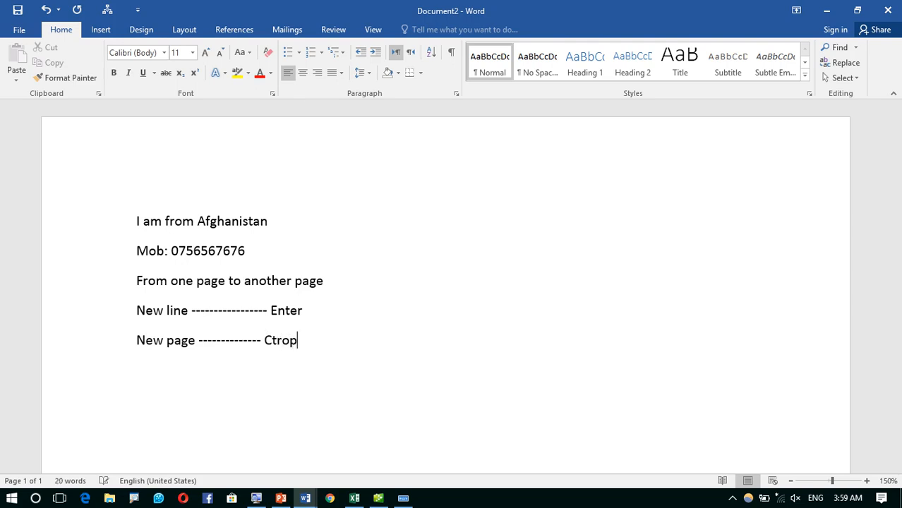
key(BackSpace)
key(BackSpace)
text(l+Enter)
key(Return)
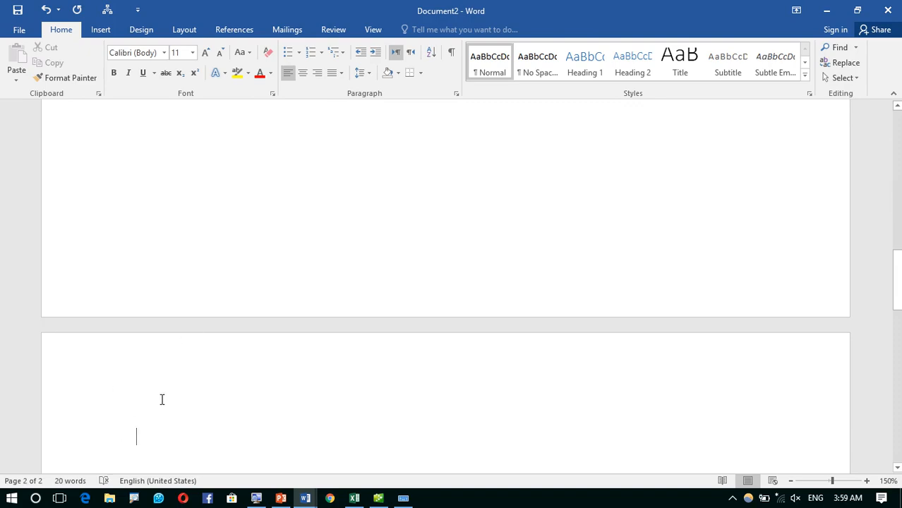
- Fill pages 2–4 with three =rand() sample blocks separated by page breaks, reaching 737 words
text(=rand())
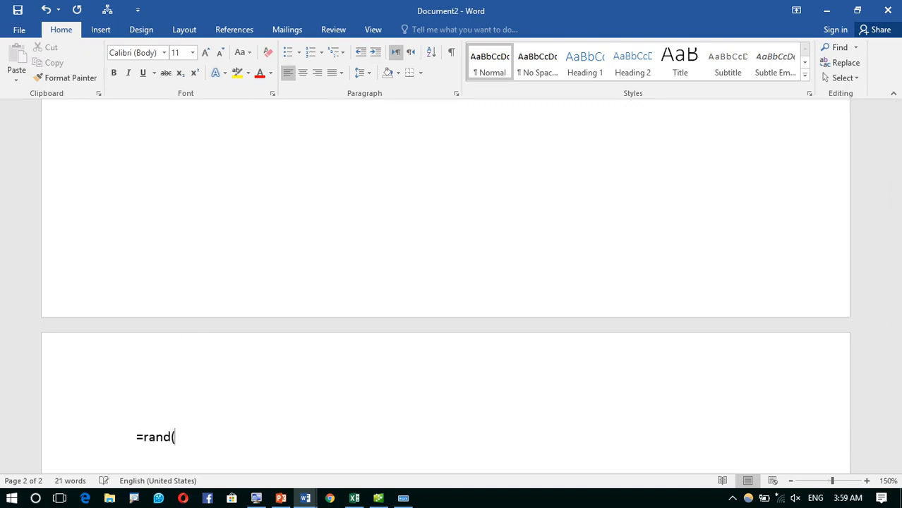
key(Return)
key(ctrl+Return)
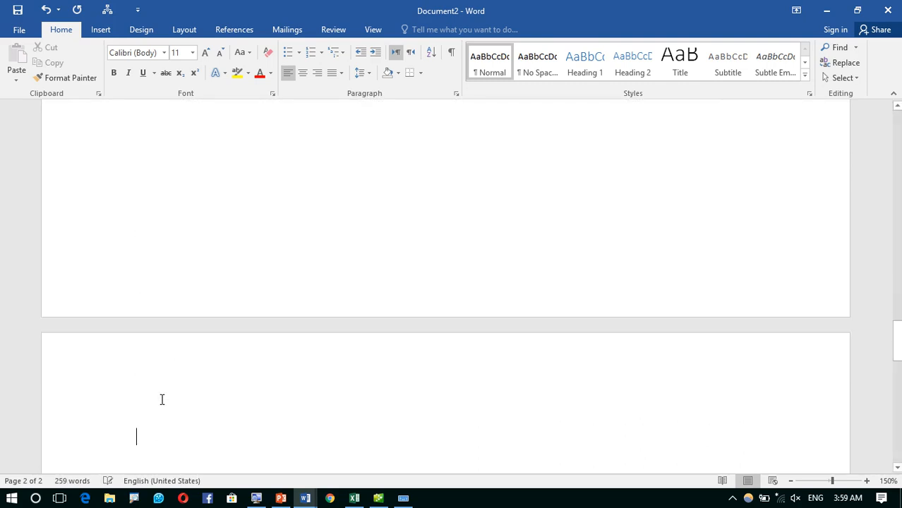
text(=ran)
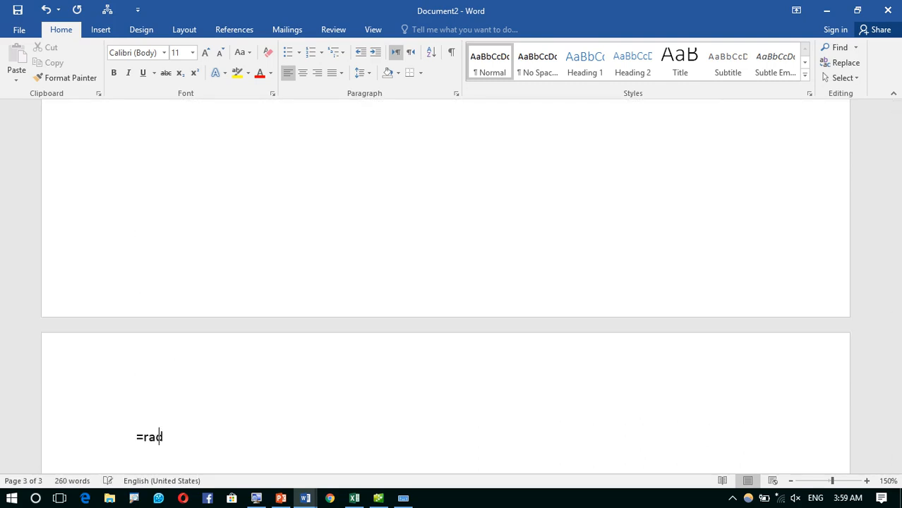
text(d())
key(Return)
key(ctrl+Return)
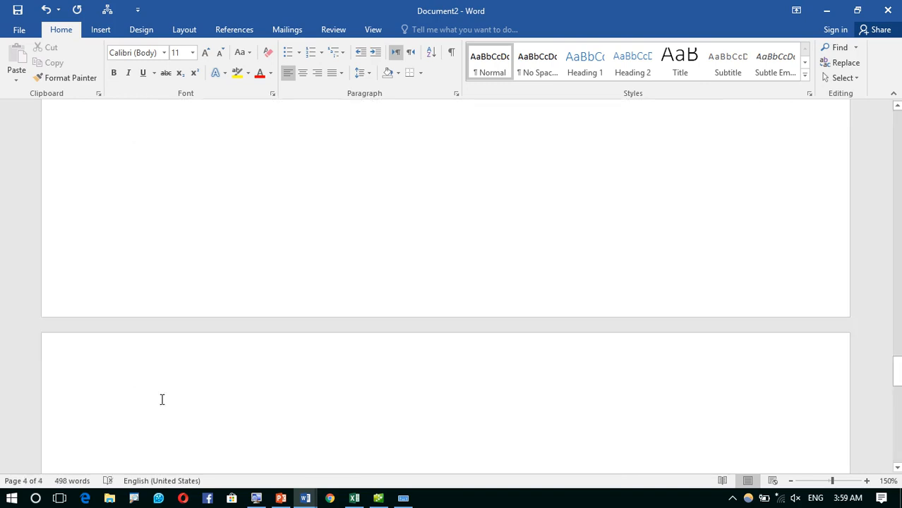
text(=rand)
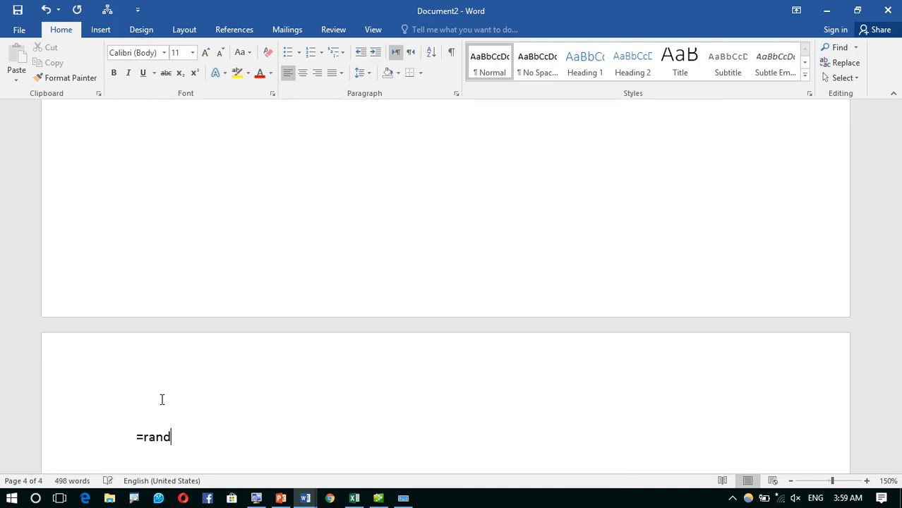
text(())
key(Return)
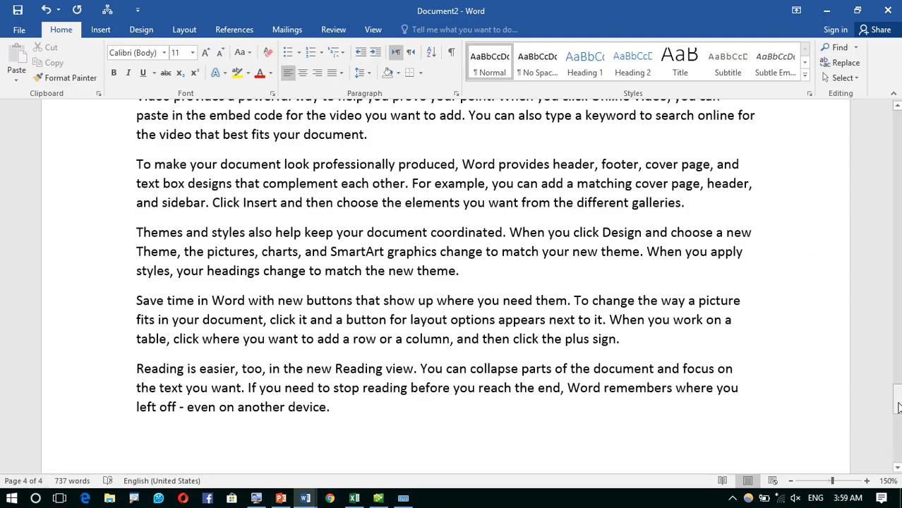
drag(897, 403, 898, 117)
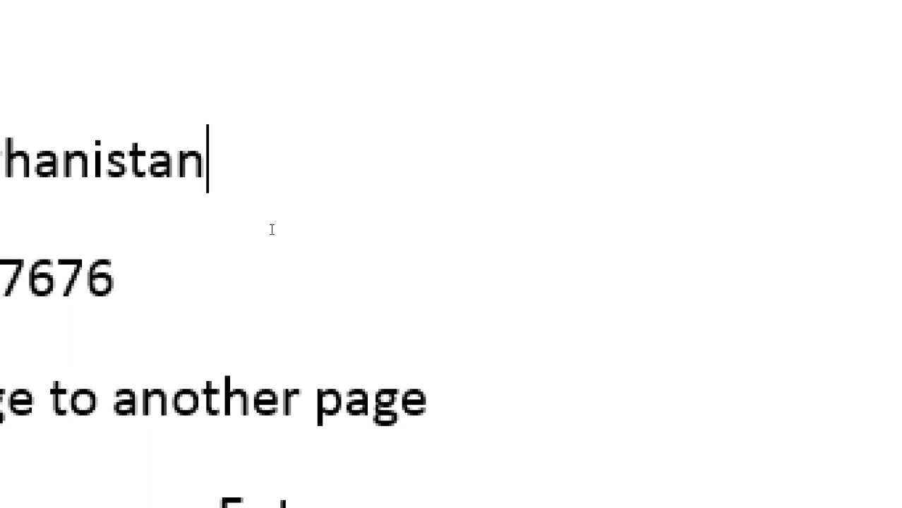
- Select the entire document text and delete it, leaving one blank page
click(265, 262)
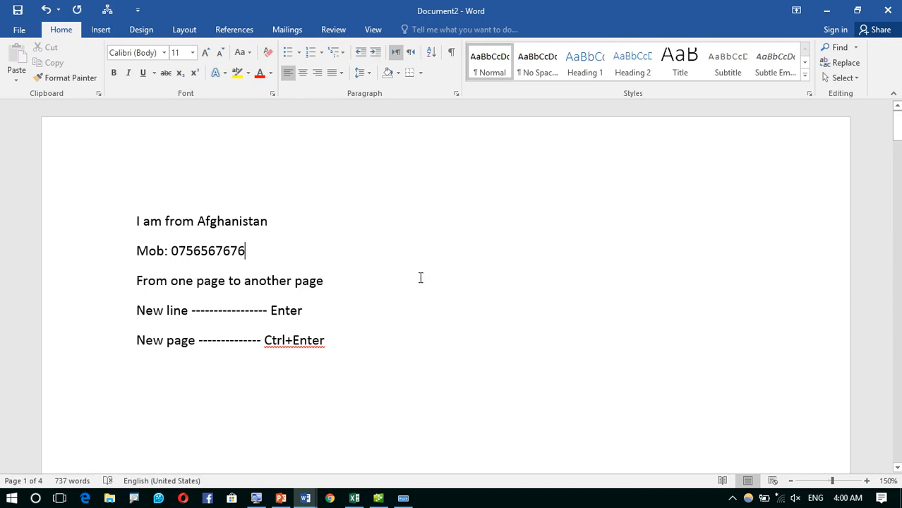
key(ctrl+a)
key(Delete)
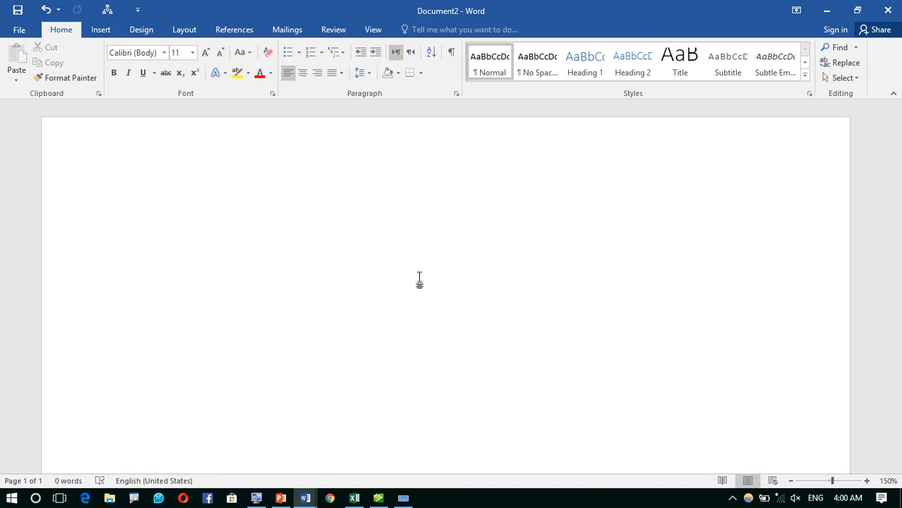
- View the document's File Info page and return to the blank page, twice
click(21, 28)
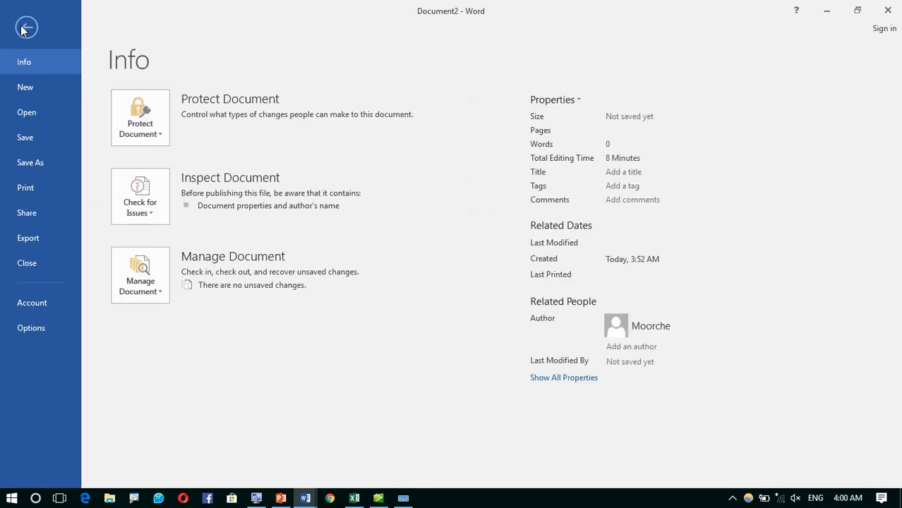
click(26, 27)
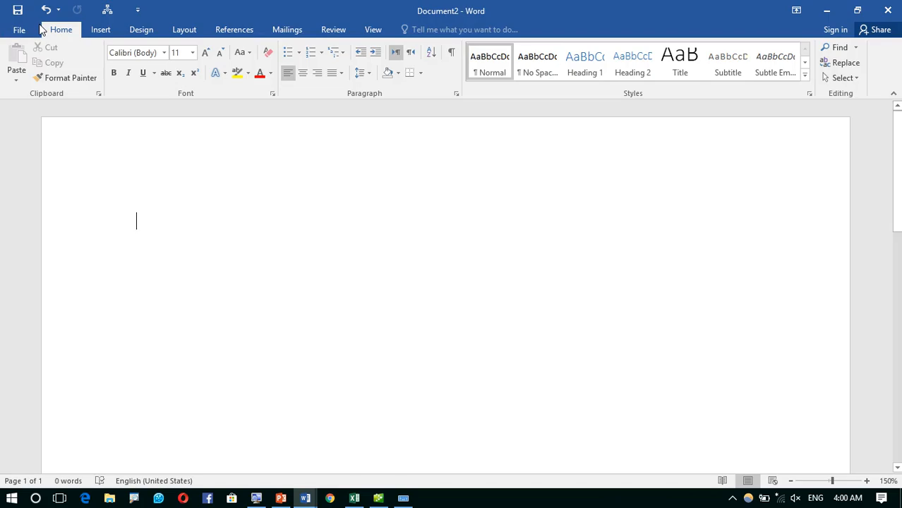
click(21, 29)
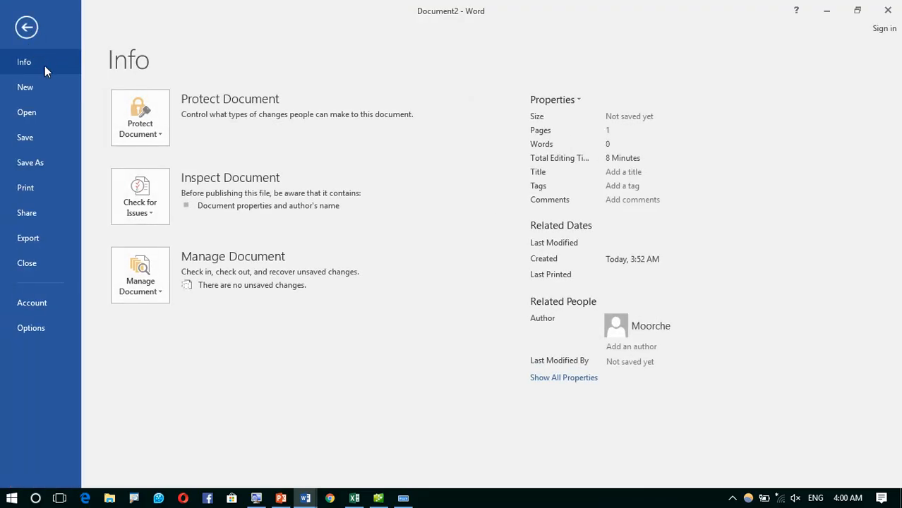
click(26, 27)
- Type the heading 'Computer Notes' and generate sample paragraphs below it with =rand()
text(¢)
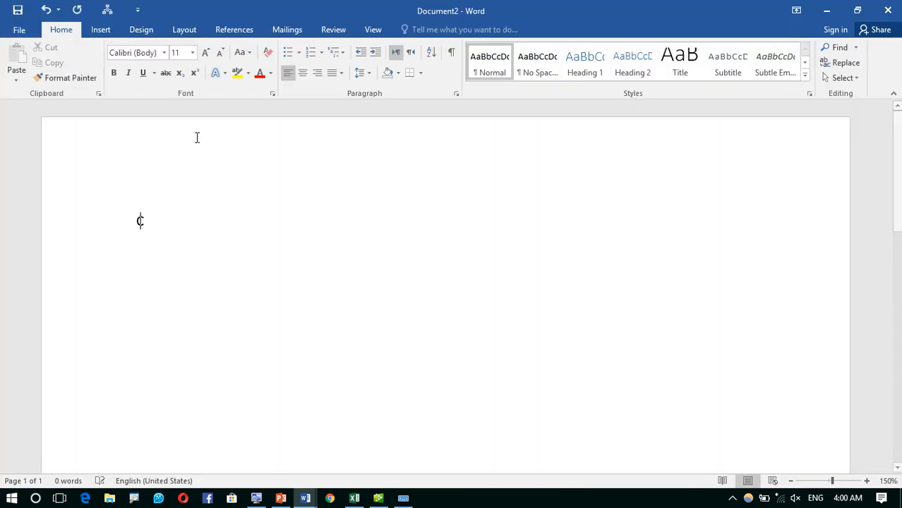
text(omputer Notes)
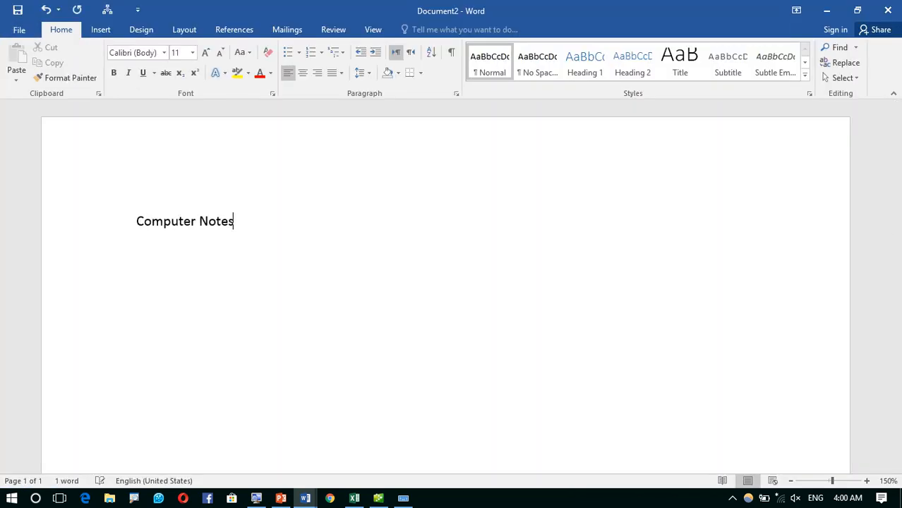
key(Return)
text(=rand())
key(Return)
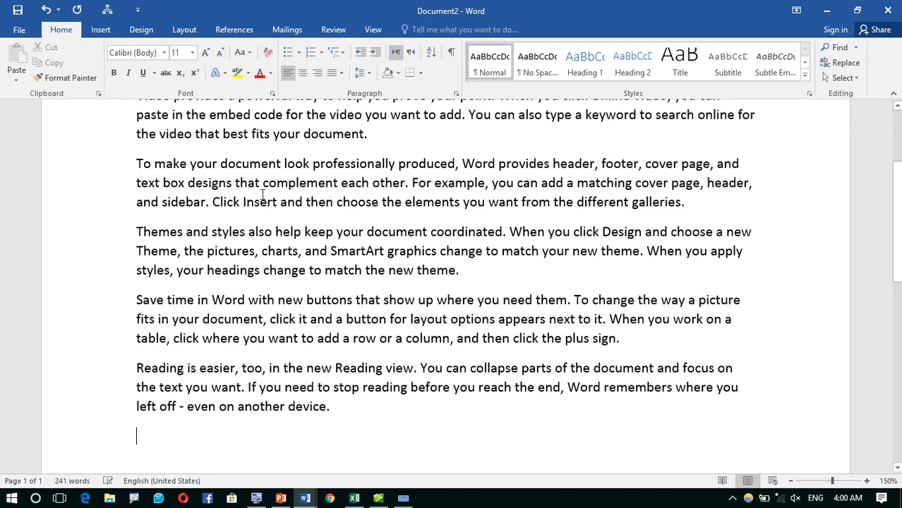
scroll(248, 201, up, 3)
- Enlarge and bold the 'Computer Notes' heading, then close the document window
click(19, 221)
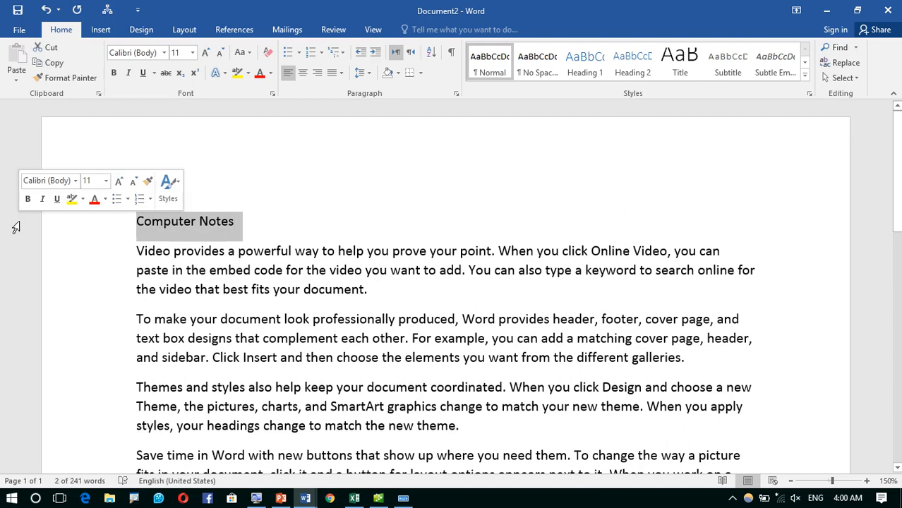
key(ctrl+bracketright)
key(ctrl+bracketright)
key(ctrl+bracketright)
key(ctrl+bracketright)
key(ctrl+bracketright)
key(ctrl+bracketright)
key(ctrl+bracketright)
key(ctrl+bracketright)
key(ctrl+bracketright)
key(ctrl+bracketright)
key(ctrl+bracketright)
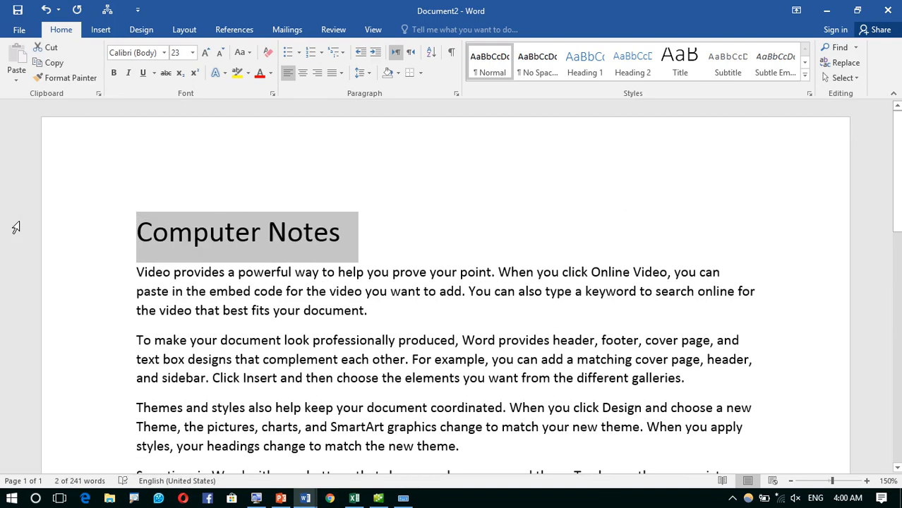
key(ctrl+b)
click(218, 340)
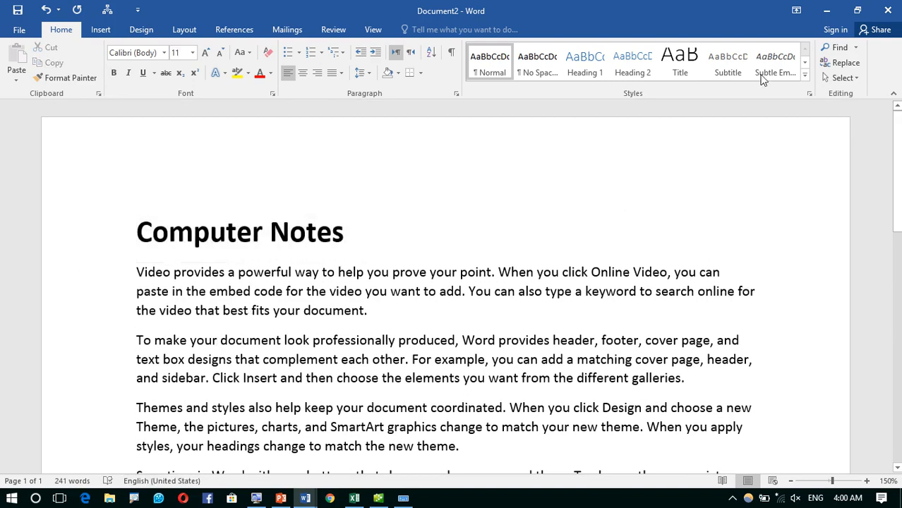
click(888, 10)
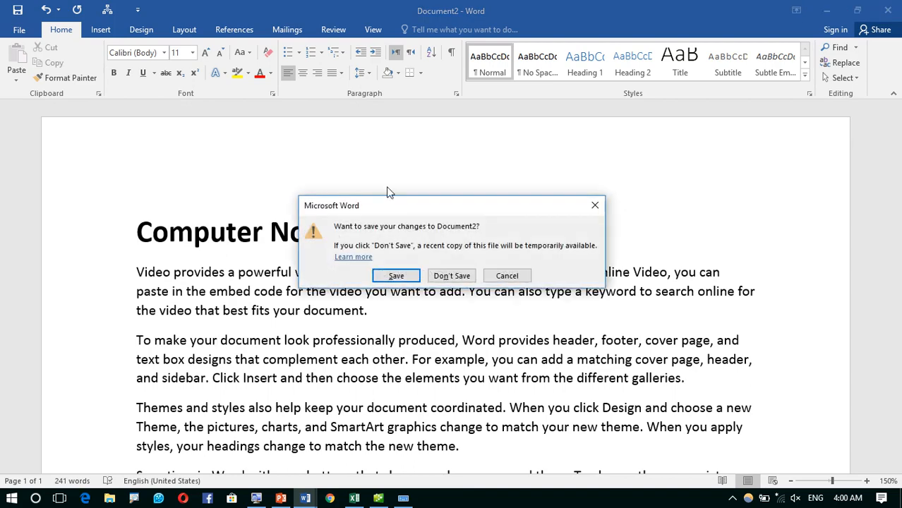
- Move the save-changes prompt aside and cancel it, leaving Document2 open and unsaved
drag(379, 203, 334, 227)
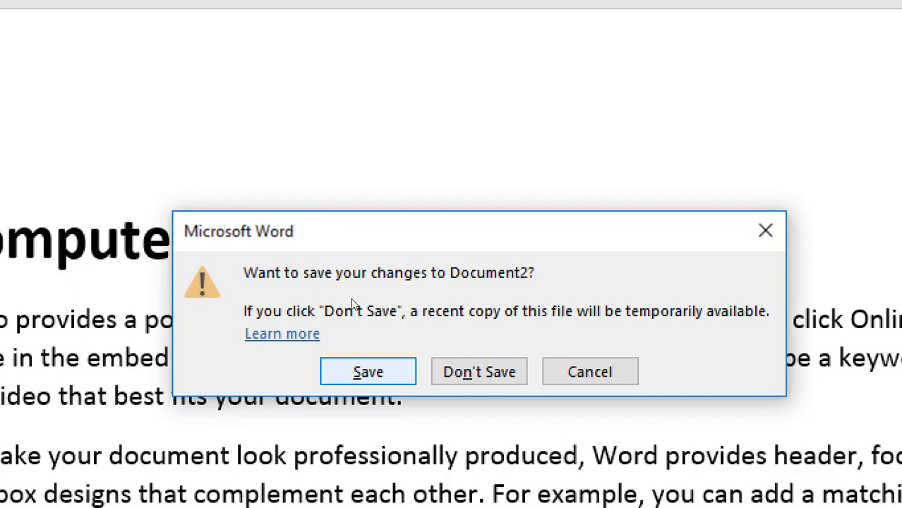
key(Tab)
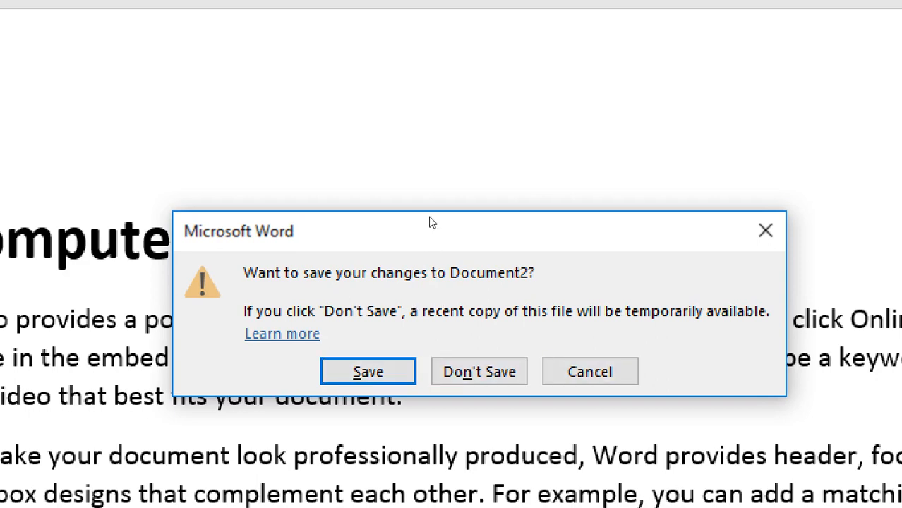
drag(443, 228, 468, 121)
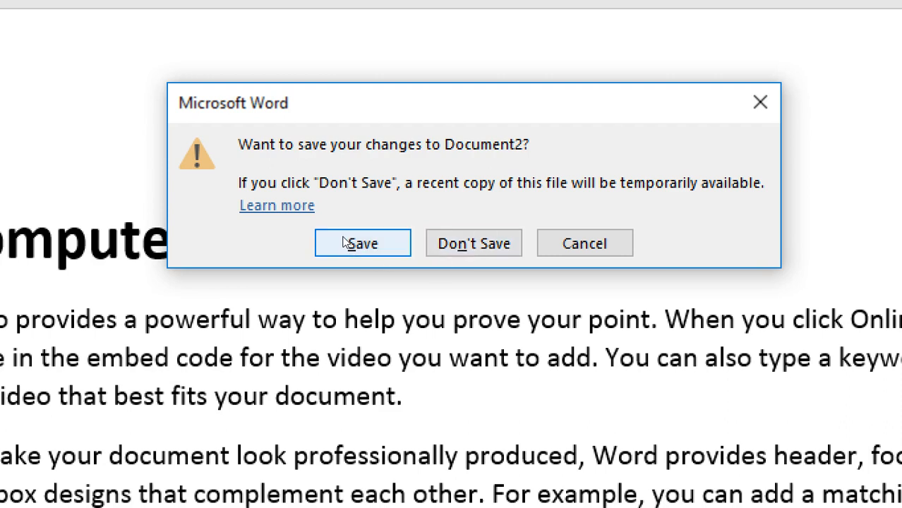
key(Tab)
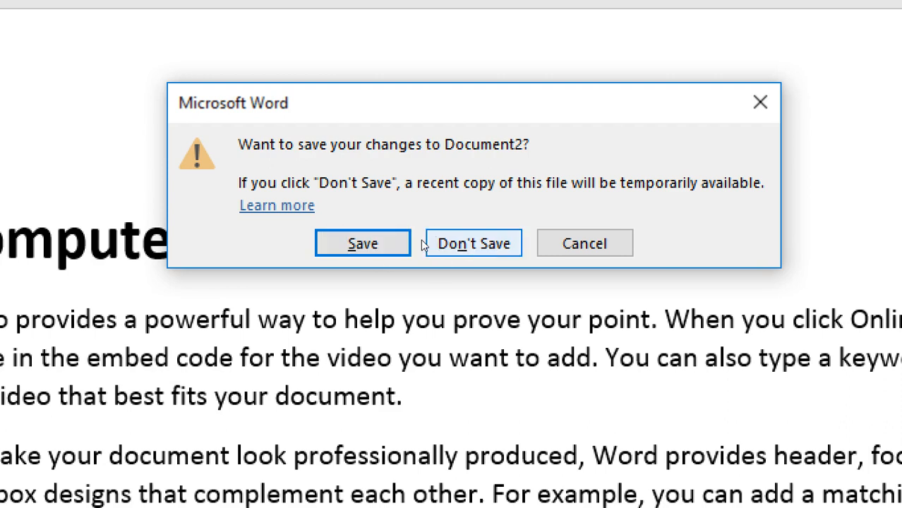
key(Tab)
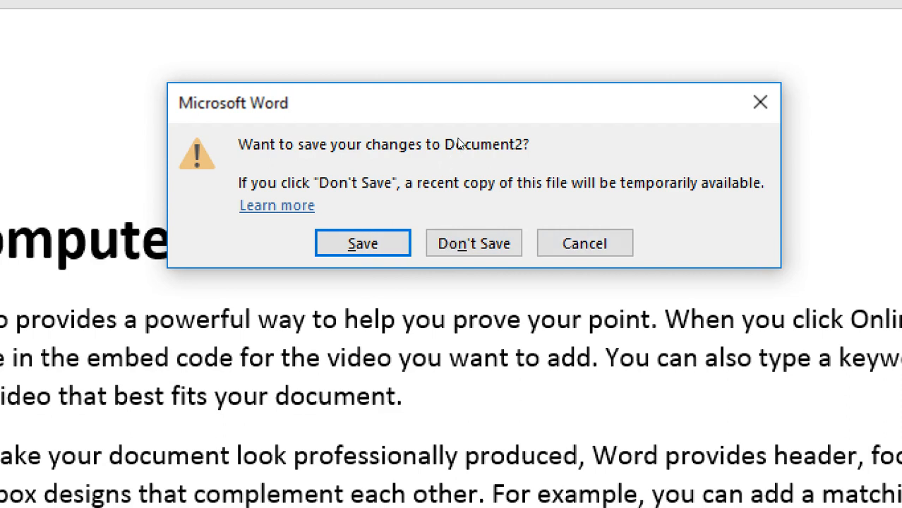
drag(628, 103, 599, 150)
click(554, 288)
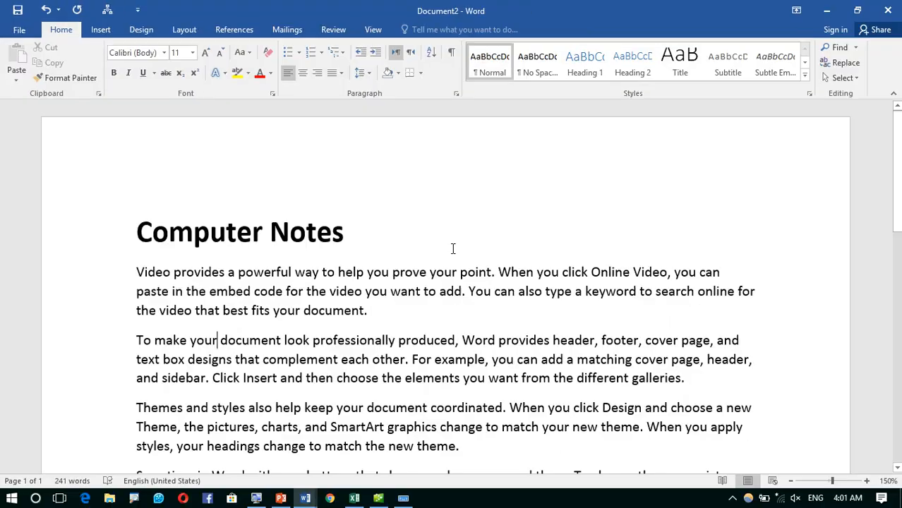
- Add a new line 'Save command (Ctrl+S' below the last paragraph, then show the File Info page
click(20, 30)
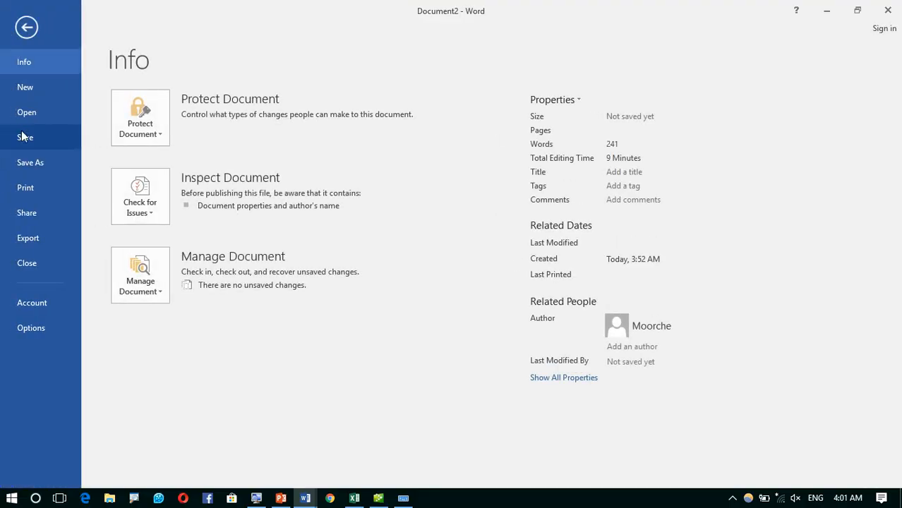
click(27, 27)
scroll(212, 388, down, 2)
click(185, 425)
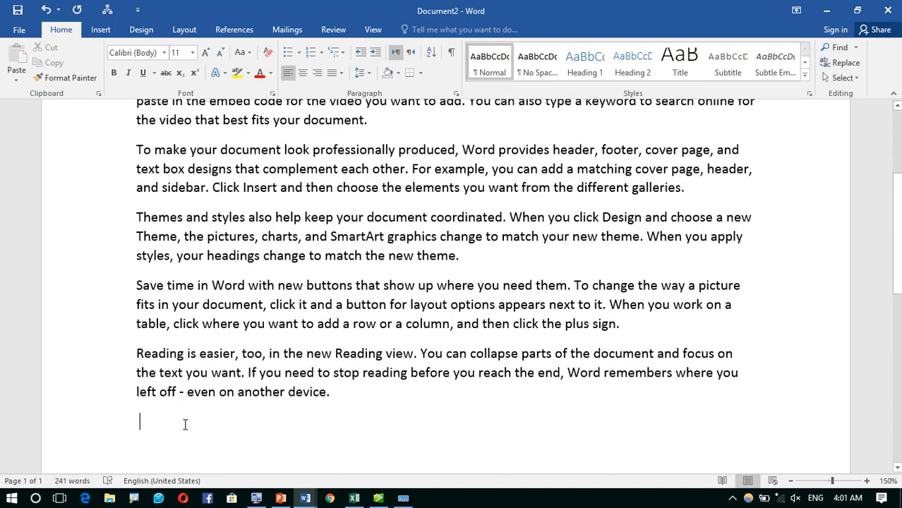
text(Save)
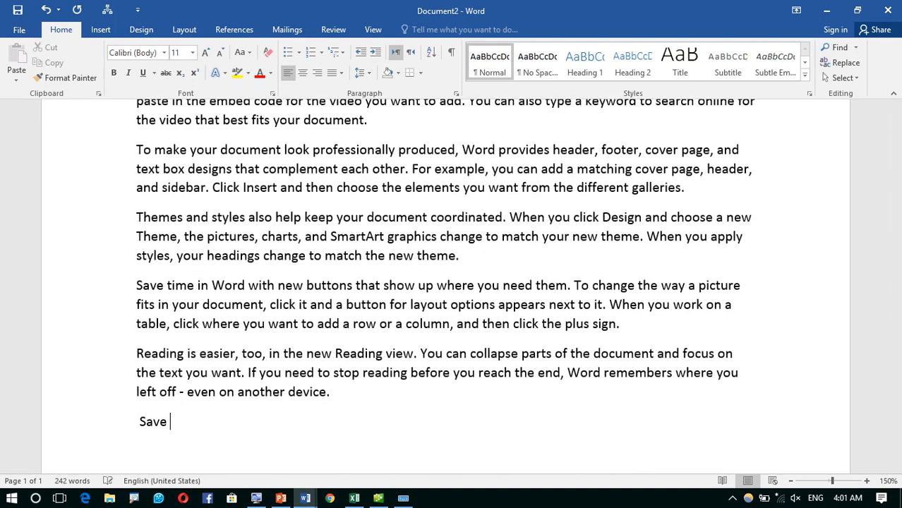
text( command ()
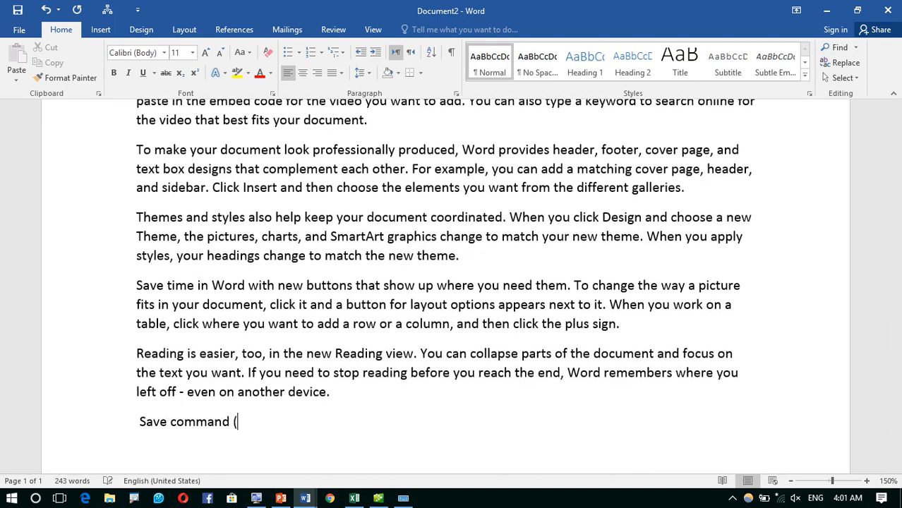
text(Ct)
text(rlS+)
key(BackSpace)
key(BackSpace)
text(+S)
key(Return)
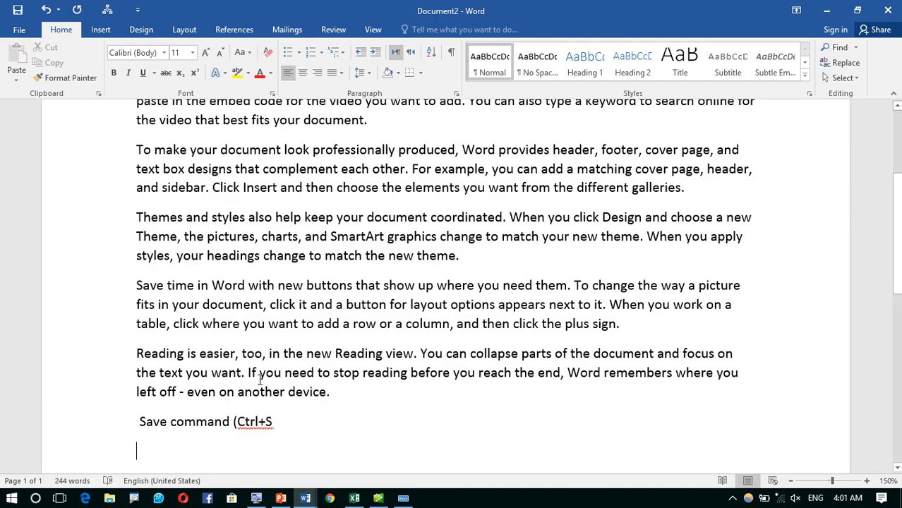
click(16, 29)
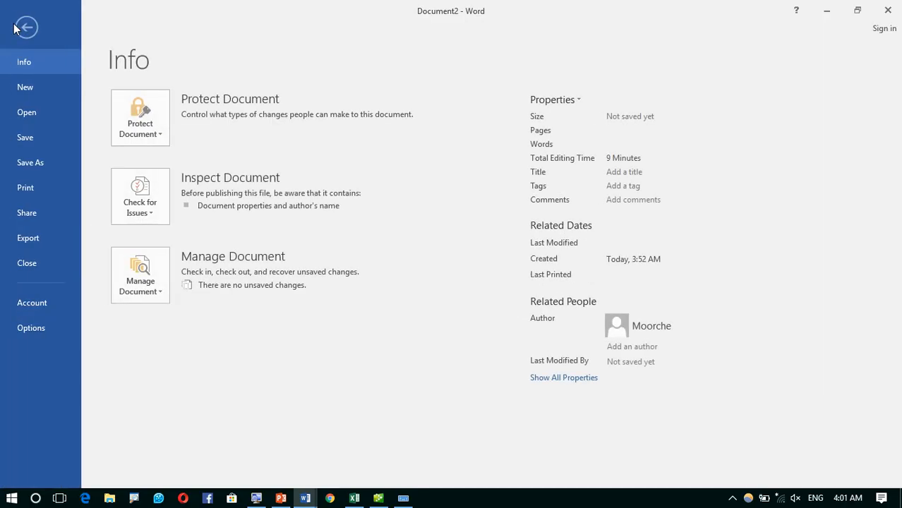
click(35, 138)
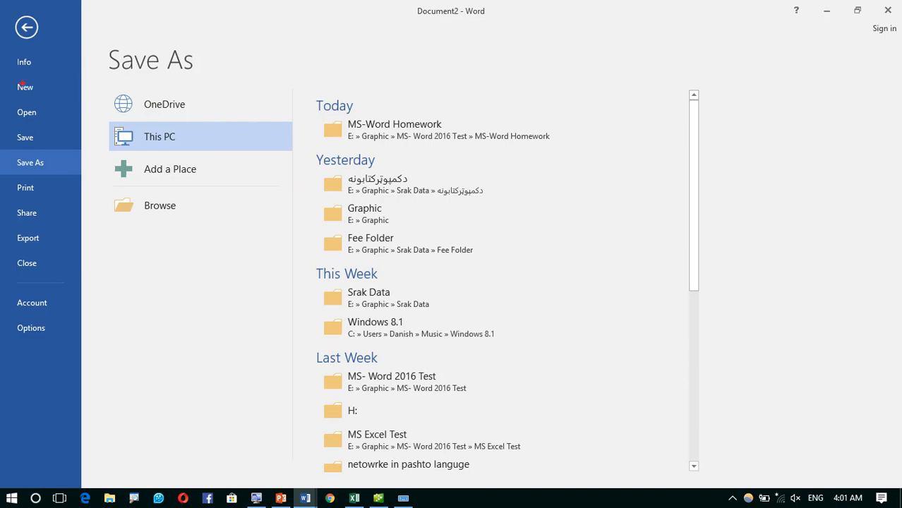
click(26, 27)
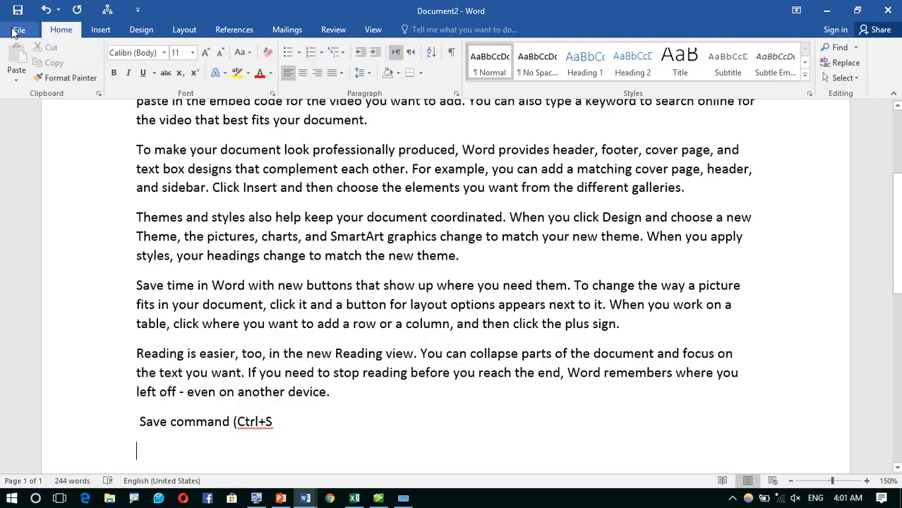
click(17, 29)
click(36, 139)
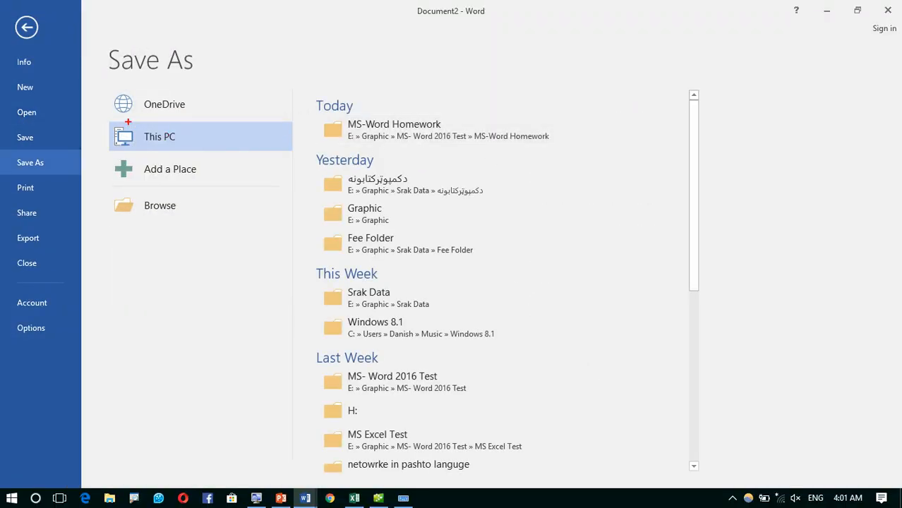
mouse_move(98, 59)
mouse_down()
mouse_move(261, 275)
mouse_move(273, 304)
mouse_up()
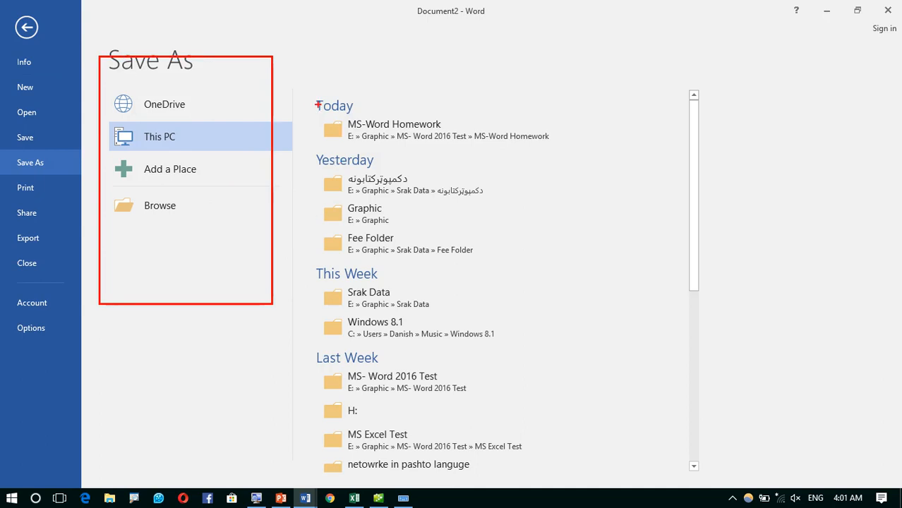
mouse_move(305, 99)
mouse_down()
mouse_move(442, 391)
mouse_move(501, 483)
mouse_up()
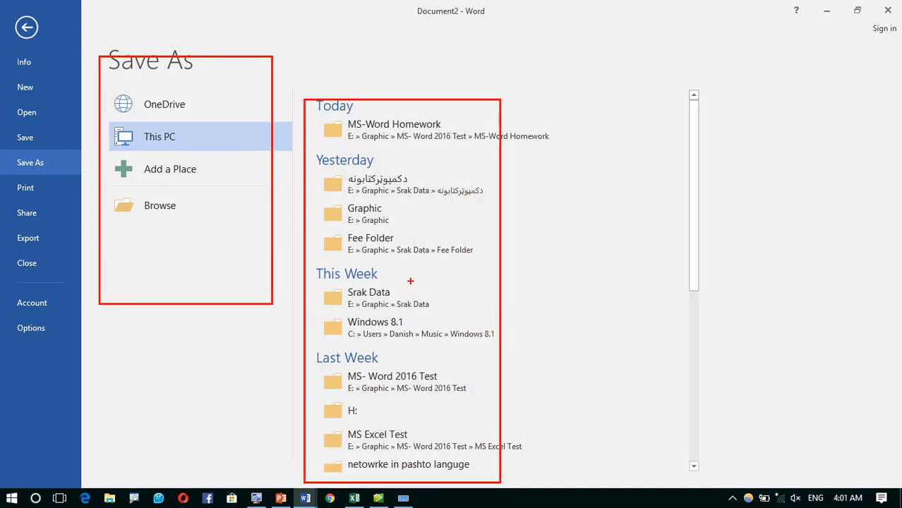
drag(411, 280, 517, 303)
drag(456, 219, 499, 220)
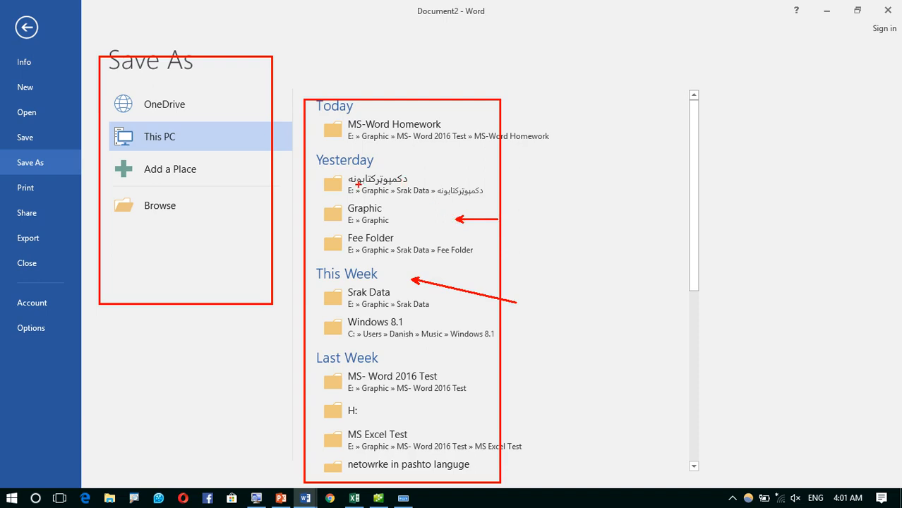
mouse_move(357, 171)
mouse_down()
mouse_move(403, 180)
mouse_move(422, 170)
mouse_up()
drag(369, 205, 437, 197)
drag(358, 256, 414, 230)
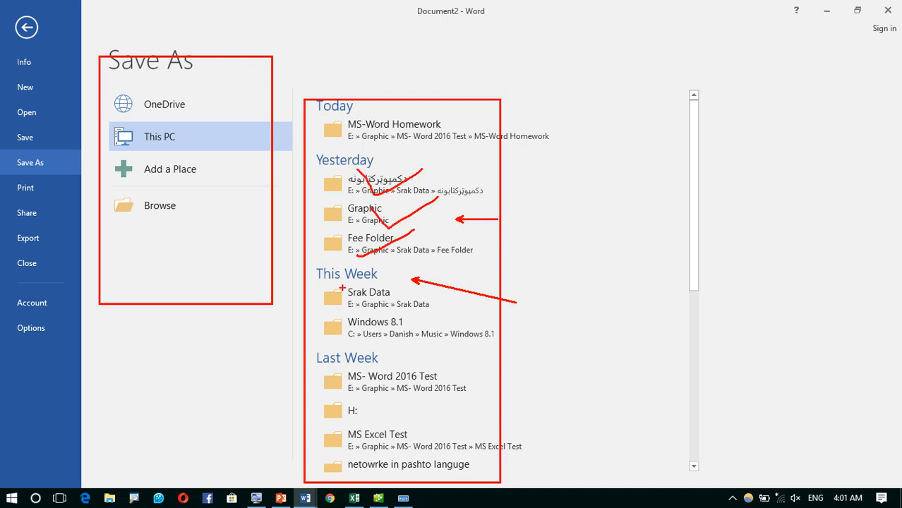
drag(342, 288, 414, 264)
mouse_move(363, 315)
mouse_down()
mouse_move(367, 322)
mouse_move(430, 295)
mouse_up()
drag(329, 360, 393, 348)
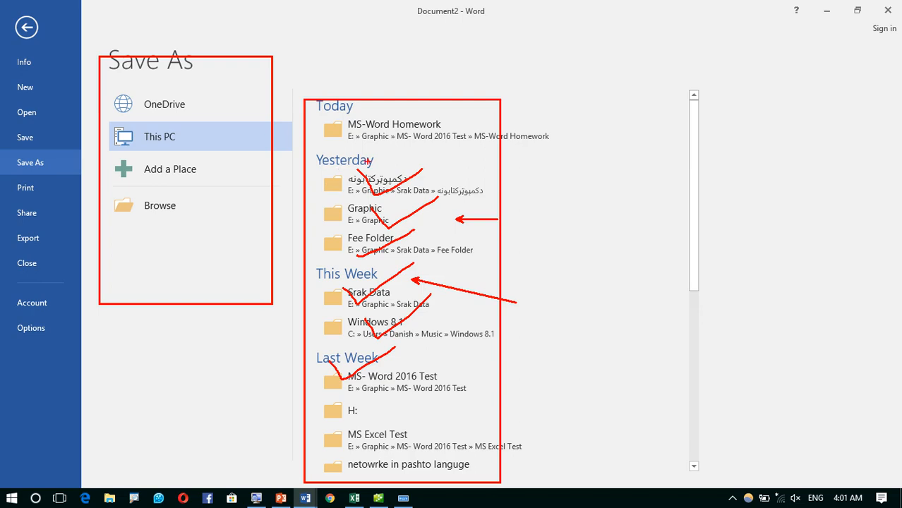
drag(368, 162, 411, 125)
drag(416, 164, 463, 132)
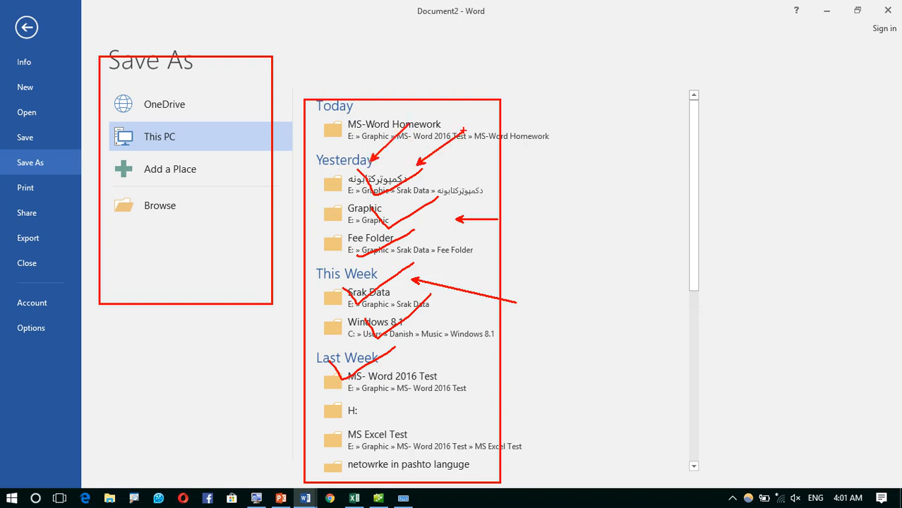
key(Escape)
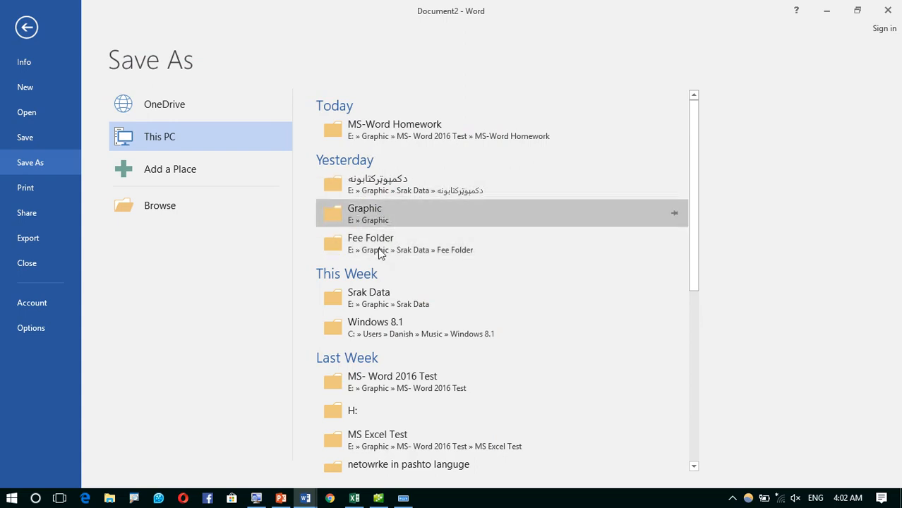
- Choose the Music folder as the save location in the Save As dialog
click(158, 214)
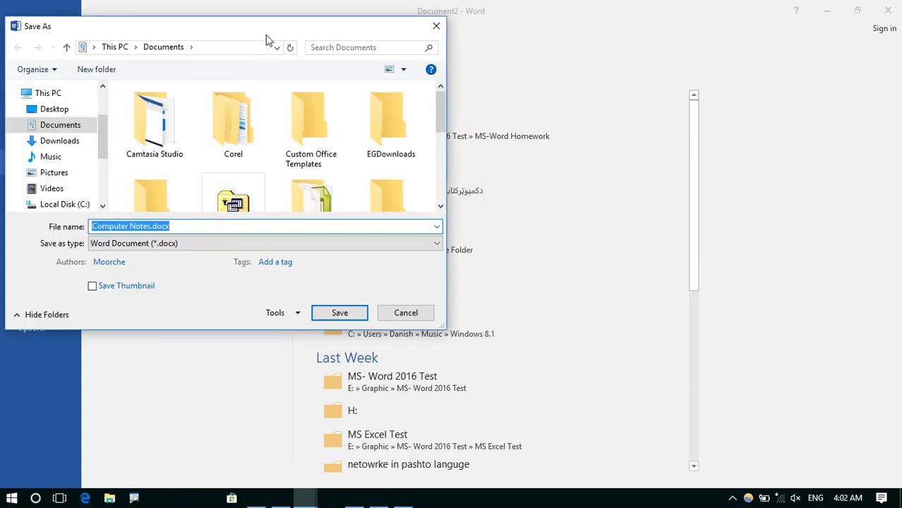
drag(279, 34, 589, 33)
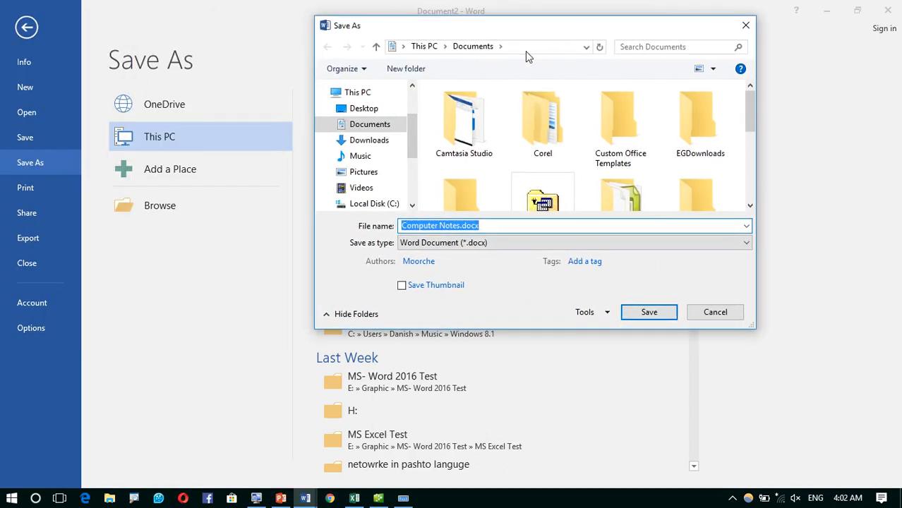
click(378, 155)
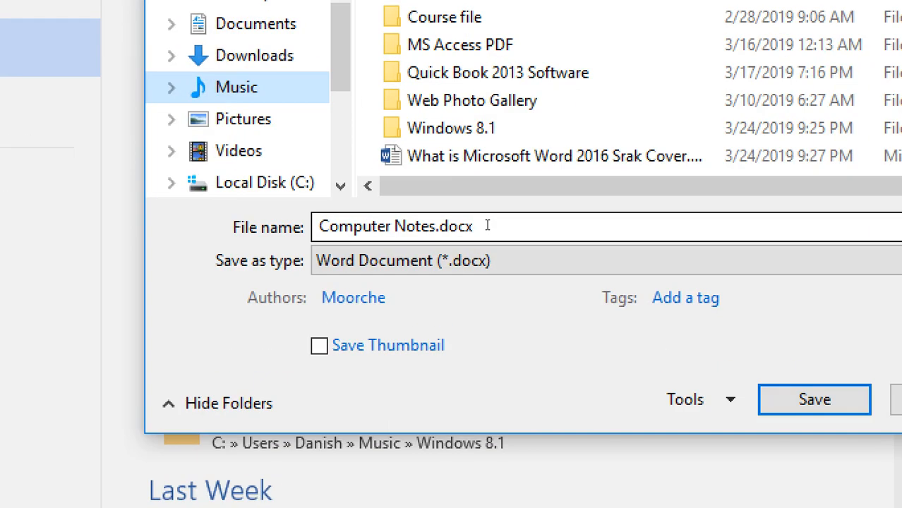
- Name the file 'Computer Notes by Ahmad' and save it as a .docx
click(487, 225)
click(487, 225)
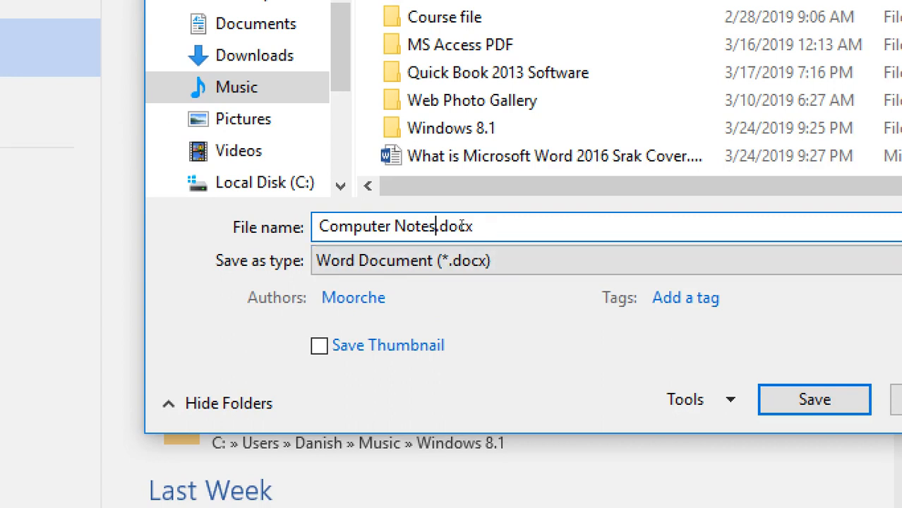
text(By Ahmad)
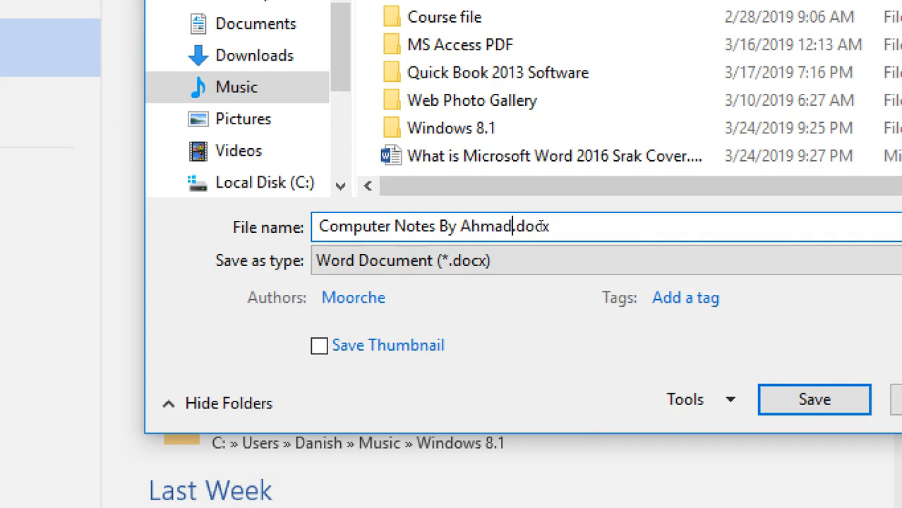
key(Return)
key(BackSpace)
text(Cinoy)
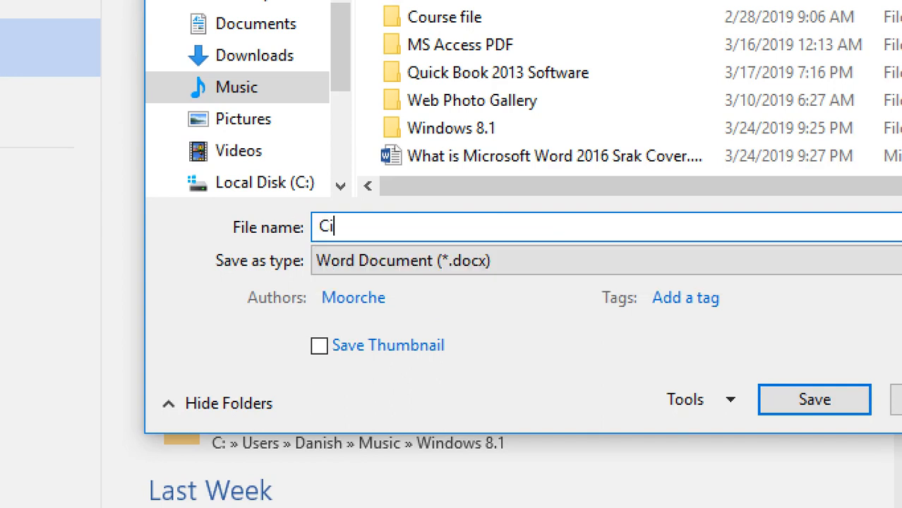
key(BackSpace)
key(BackSpace)
key(BackSpace)
key(BackSpace)
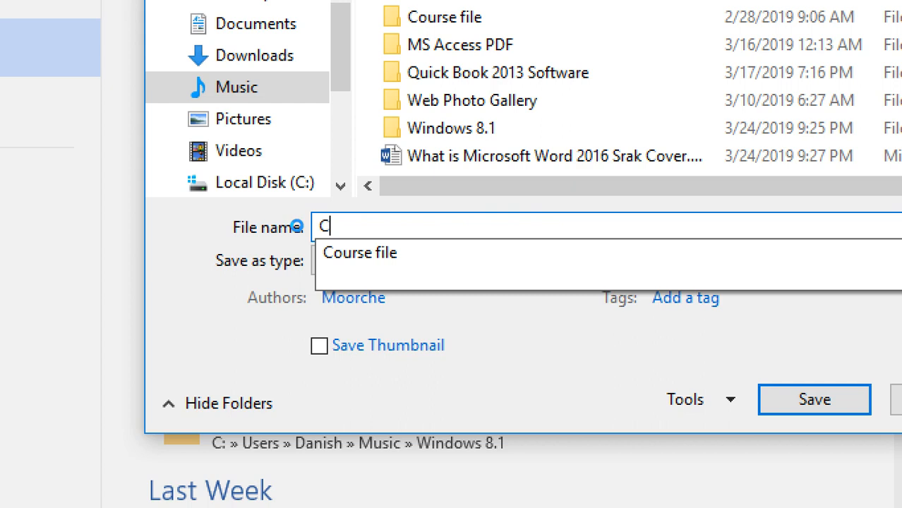
text(omputer Note )
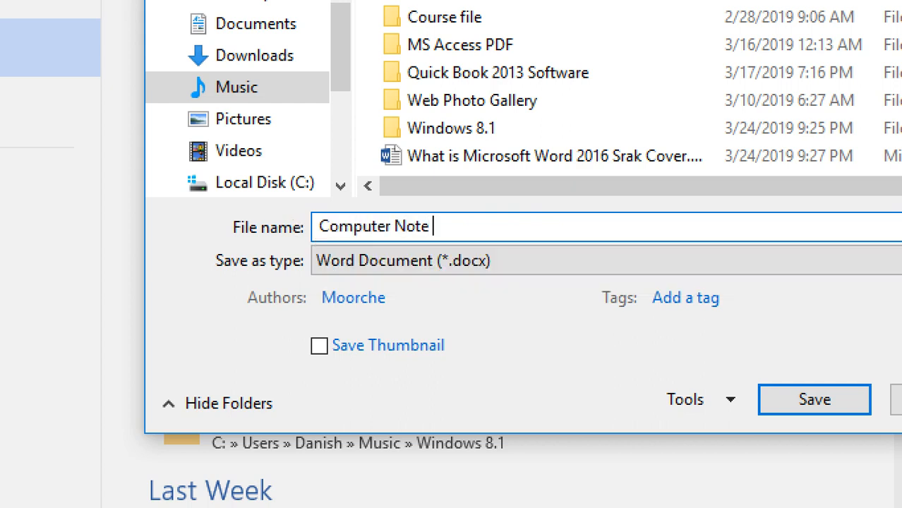
text(s by Ahamo)
key(BackSpace)
key(BackSpace)
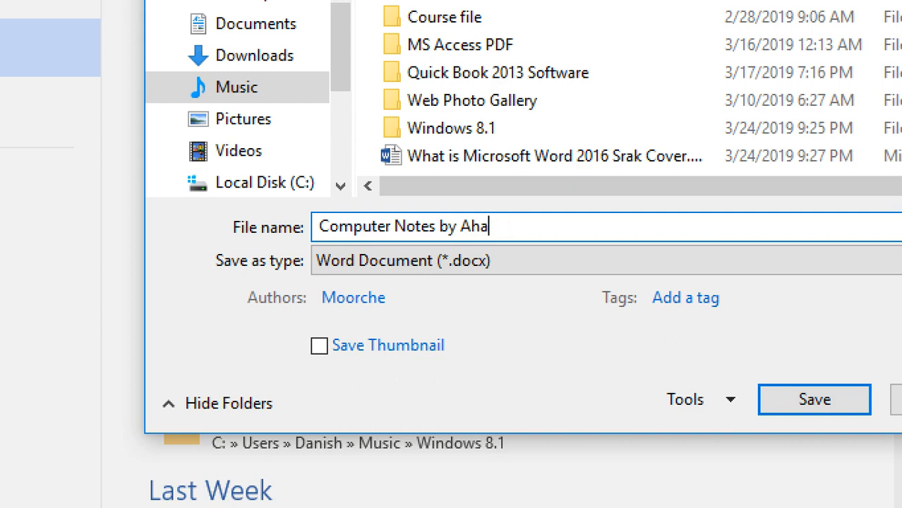
text(m)
text(mad)
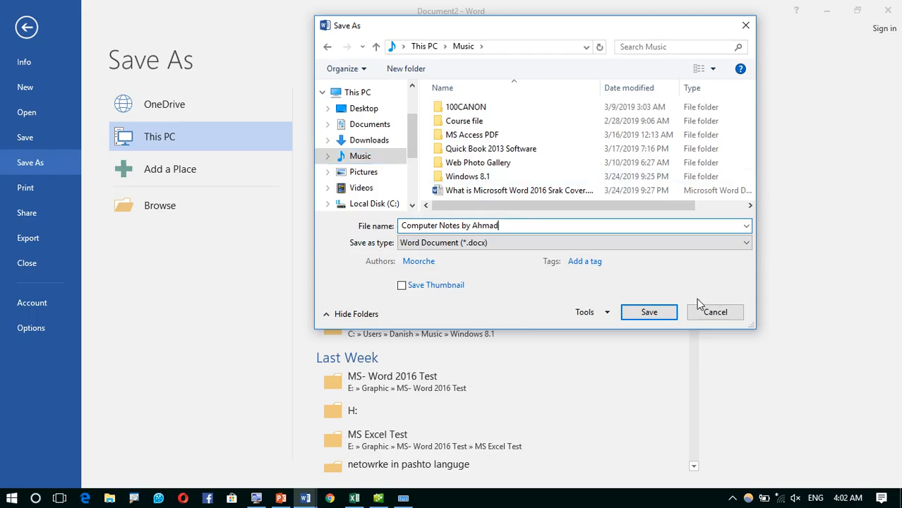
click(882, 504)
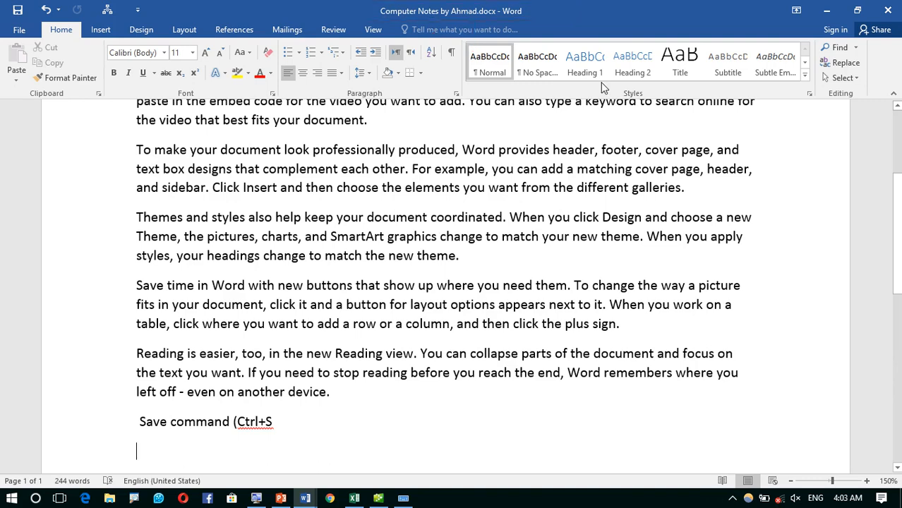
- Close Word, open This PC maximized, and show the Music folder containing the new document
click(890, 7)
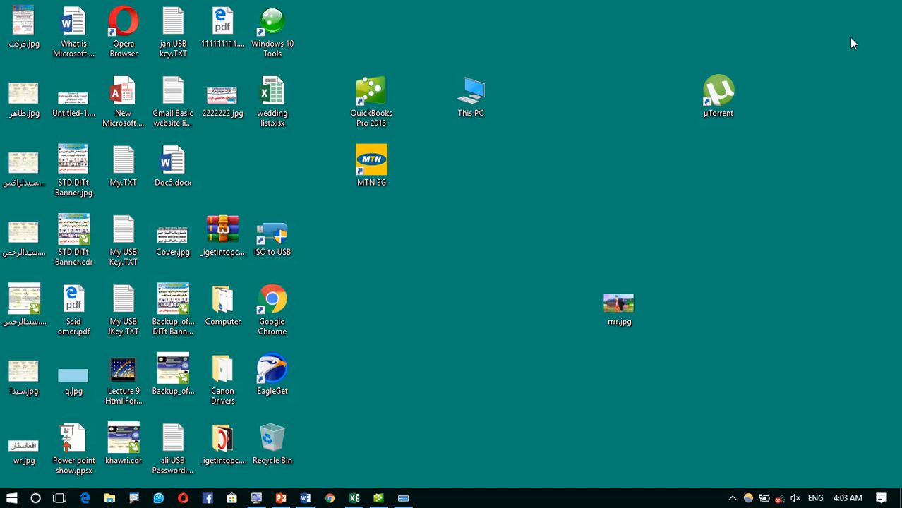
drag(483, 93, 486, 286)
right_click(481, 297)
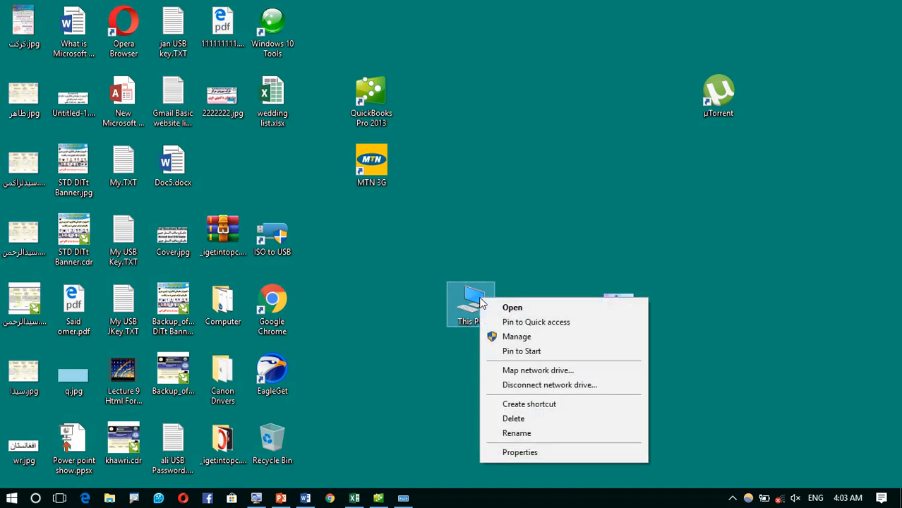
click(499, 309)
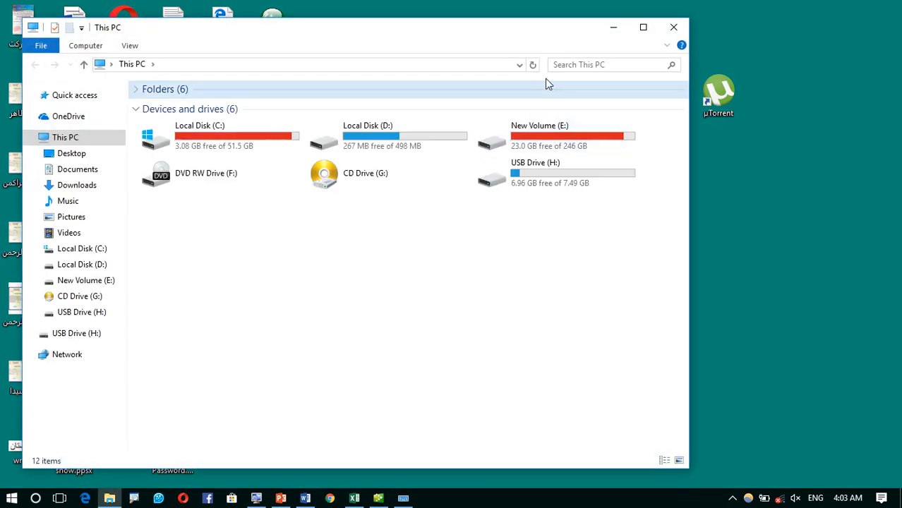
click(643, 27)
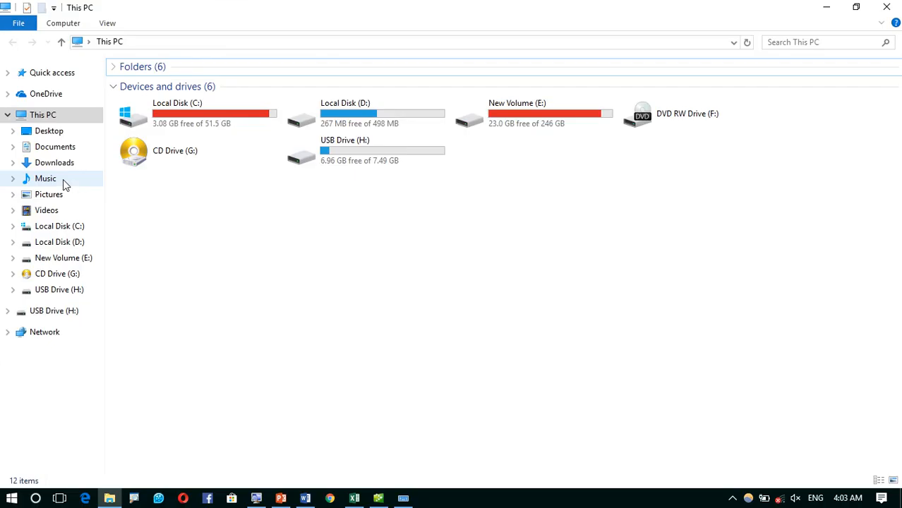
click(46, 179)
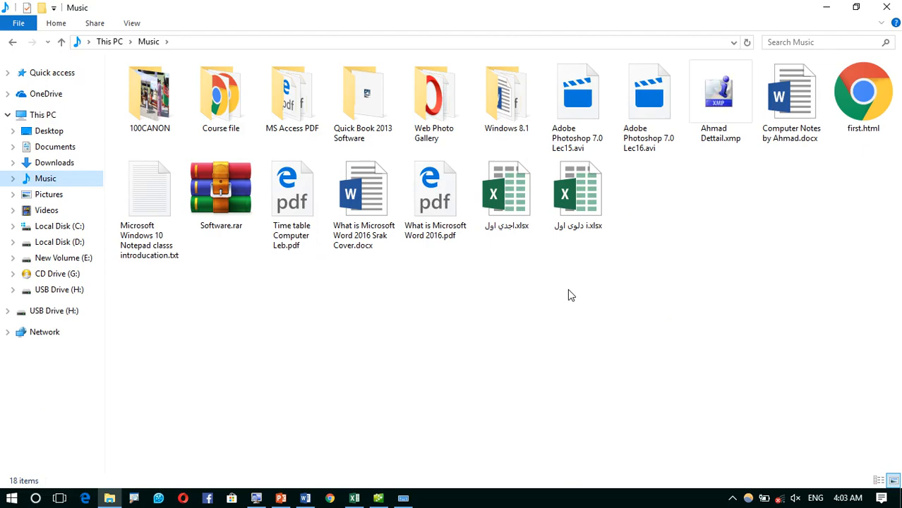
- Send a copy of Computer Notes by Ahmad.docx to USB Drive (H:), then reopen its shortcut menu
click(790, 130)
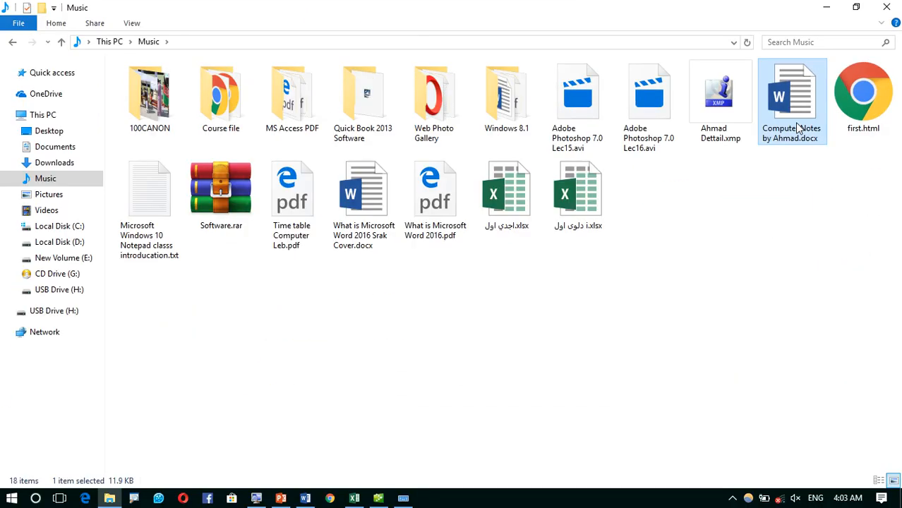
right_click(796, 92)
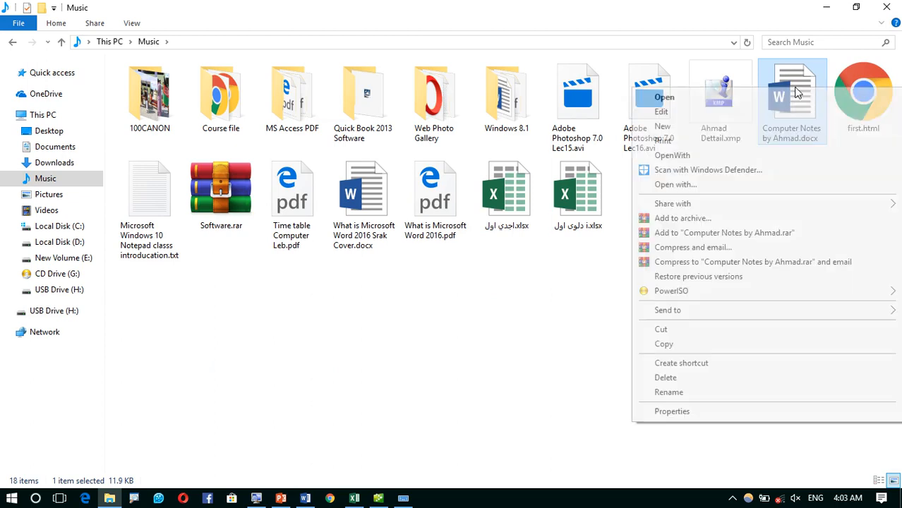
mouse_move(695, 310)
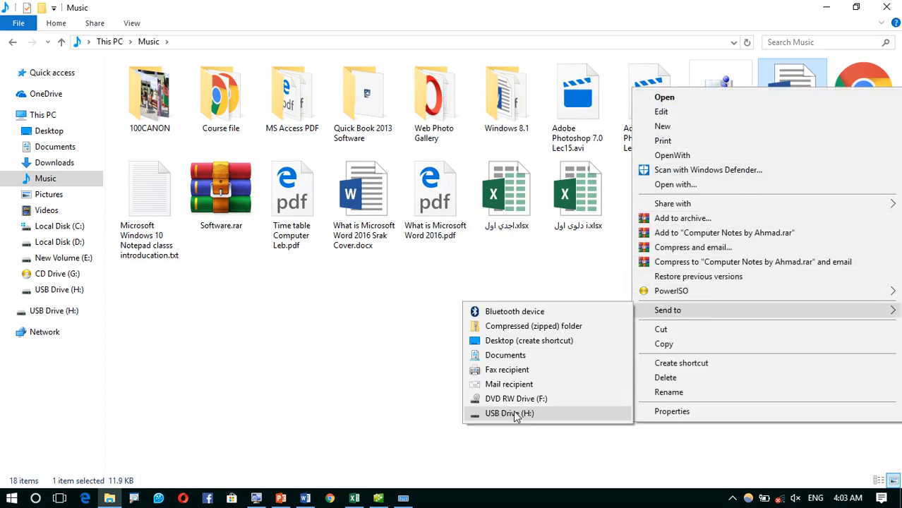
click(517, 415)
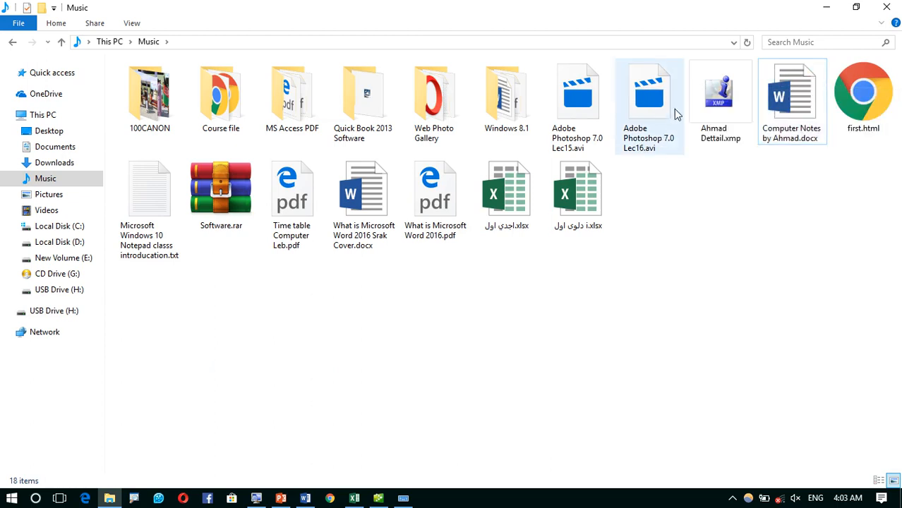
right_click(782, 106)
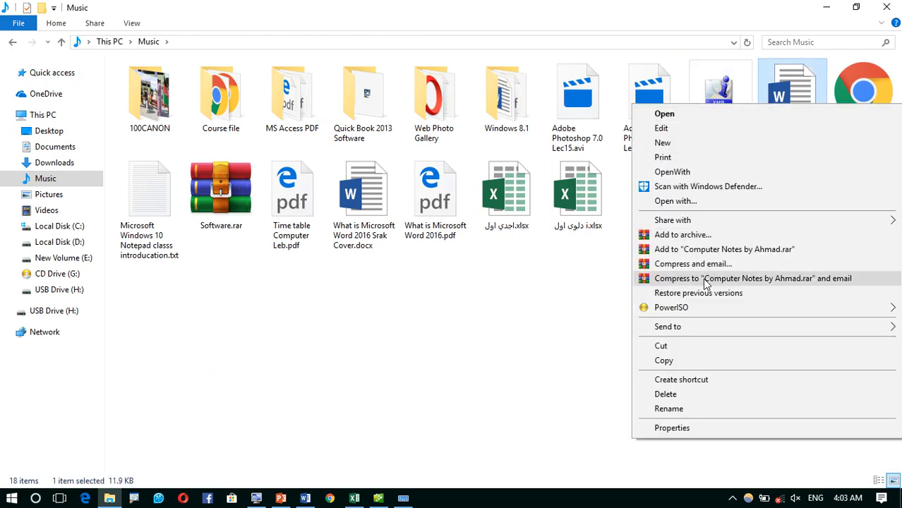
click(573, 366)
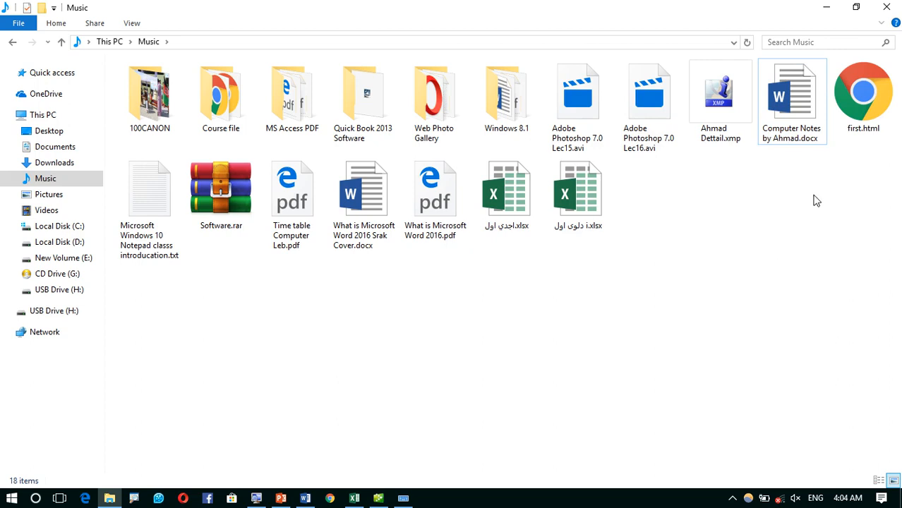
right_click(799, 104)
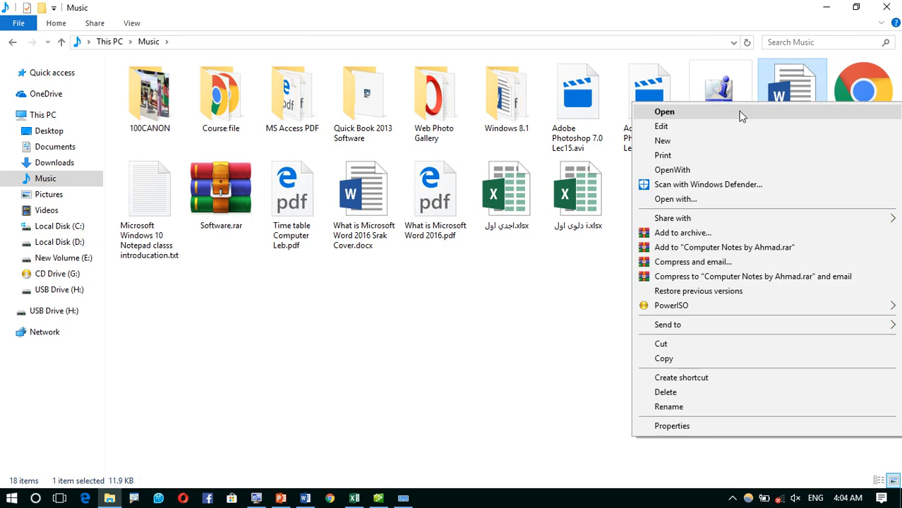
- Reopen Computer Notes by Ahmad.docx in Word and show its File Info page
click(690, 118)
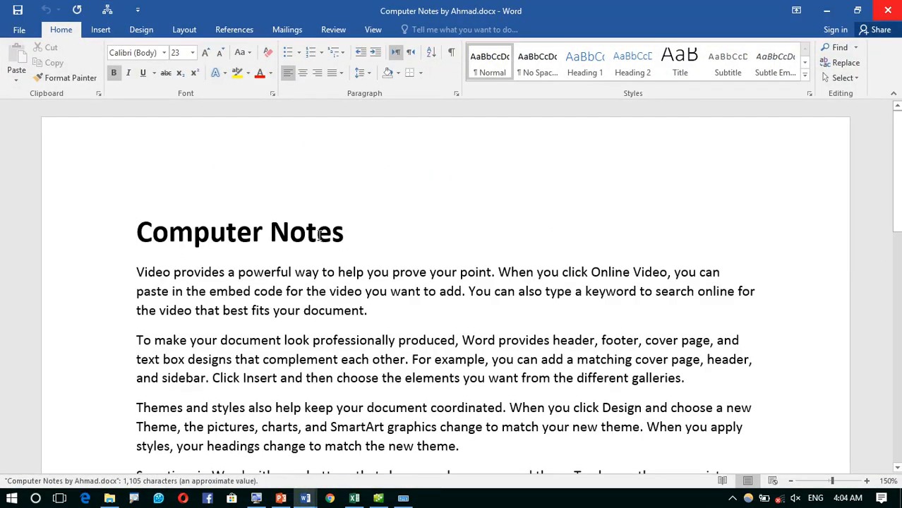
scroll(319, 236, down, 4)
scroll(321, 236, up, 2)
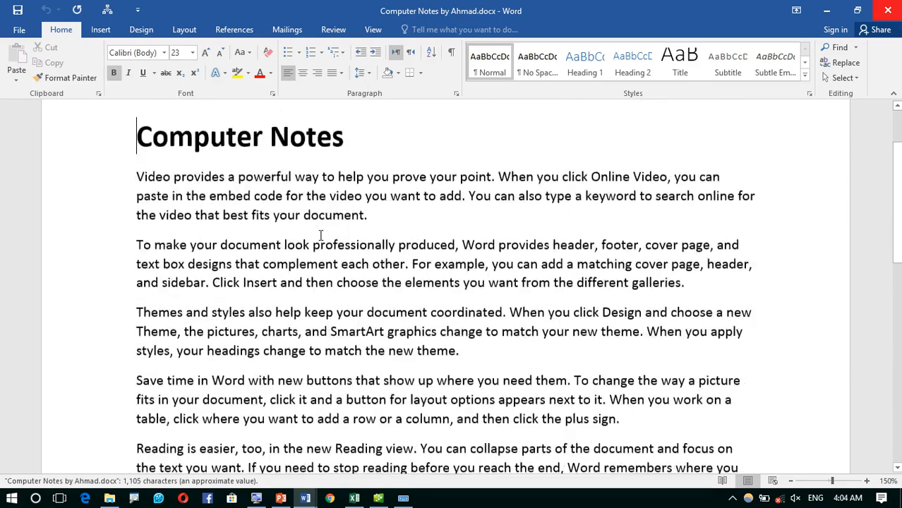
scroll(320, 236, down, 1)
scroll(320, 236, up, 1)
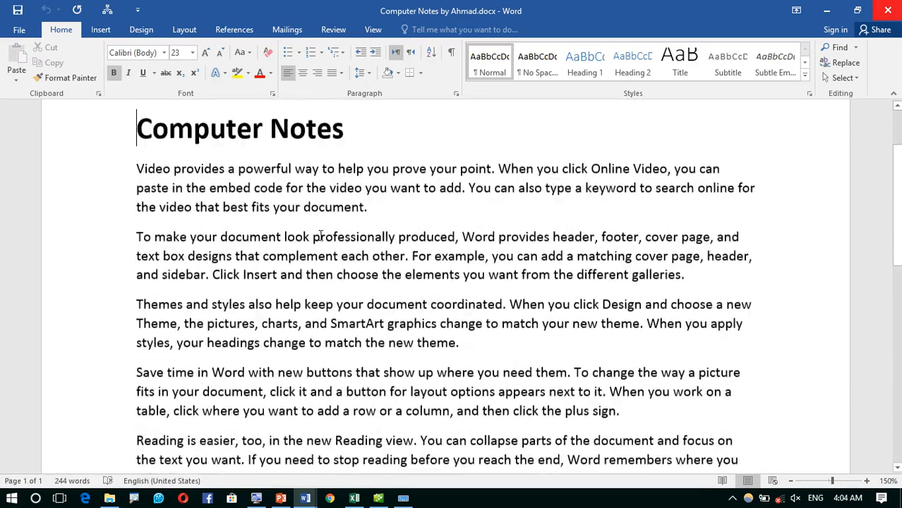
scroll(321, 236, up, 1)
scroll(321, 235, down, 2)
scroll(320, 236, up, 2)
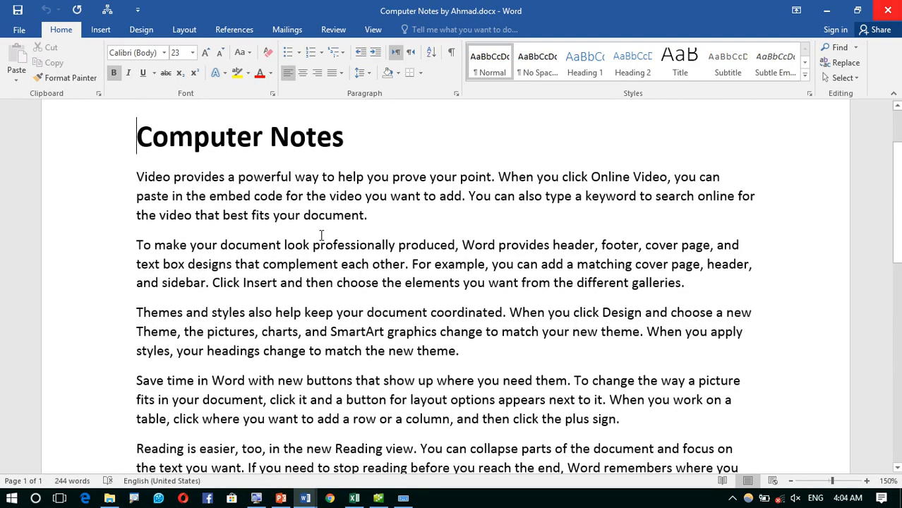
click(12, 32)
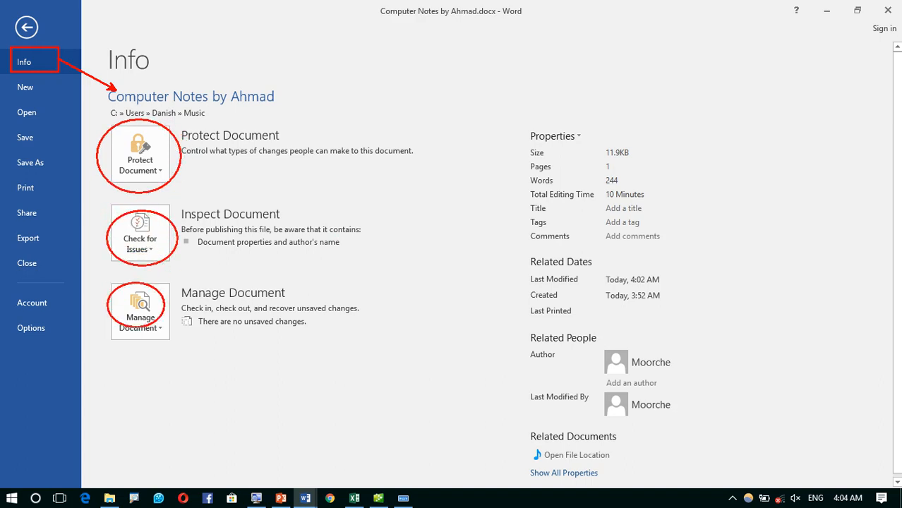
- Draw red annotation strokes over the Info page, then clear them all
drag(165, 327, 176, 345)
drag(181, 173, 350, 325)
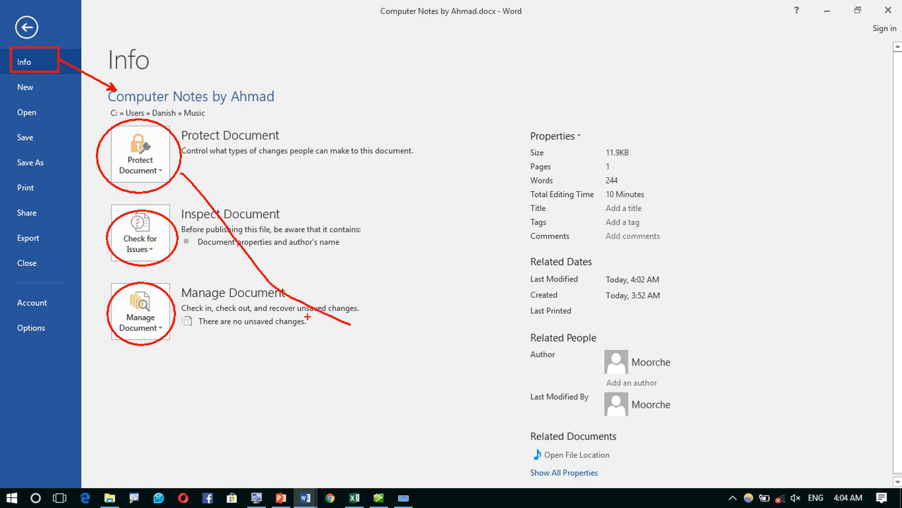
mouse_move(173, 326)
mouse_down()
mouse_move(372, 333)
mouse_move(347, 370)
mouse_move(363, 338)
mouse_up()
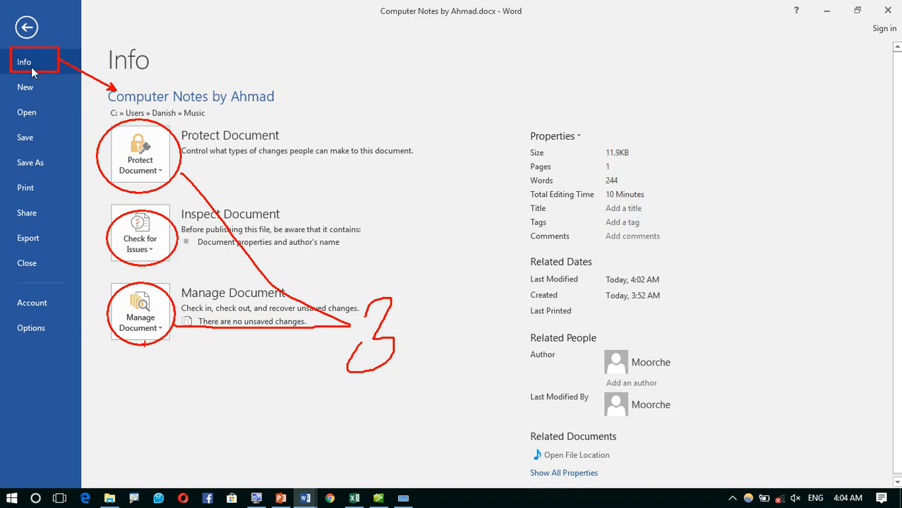
key(Escape)
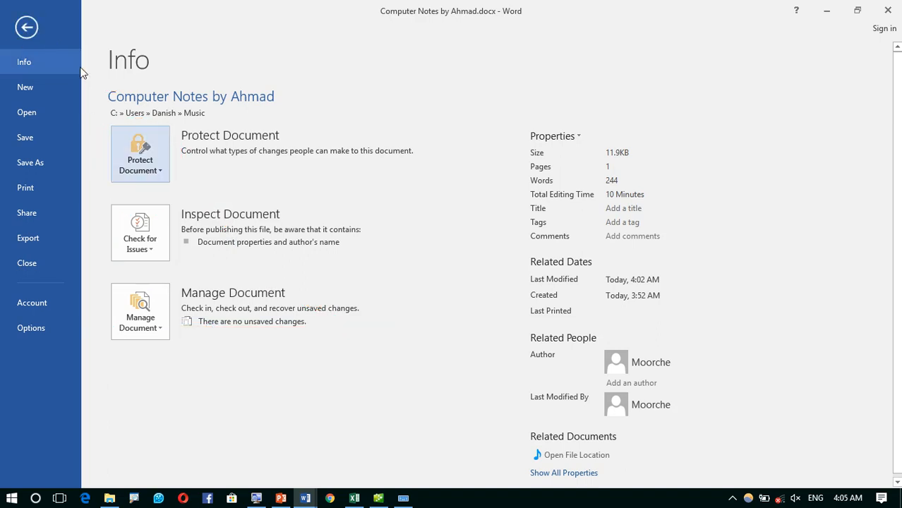
- Return to File > Info and expand the Protect Document options
click(26, 27)
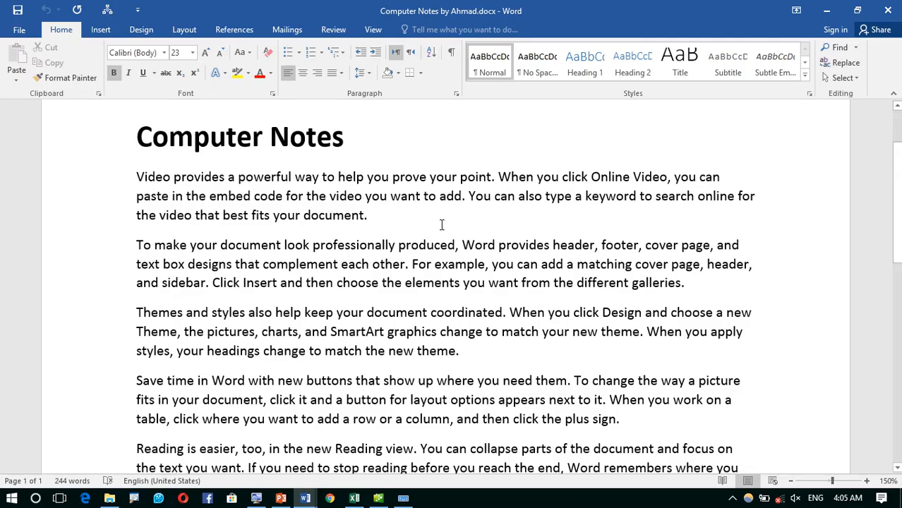
click(19, 30)
click(150, 173)
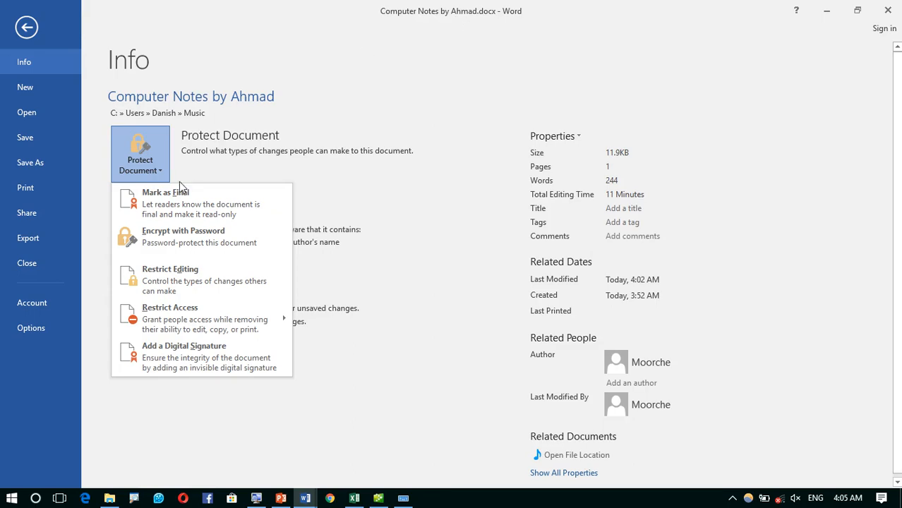
- Mark Computer Notes by Ahmad as final, confirming the save and the follow-up notice
click(160, 214)
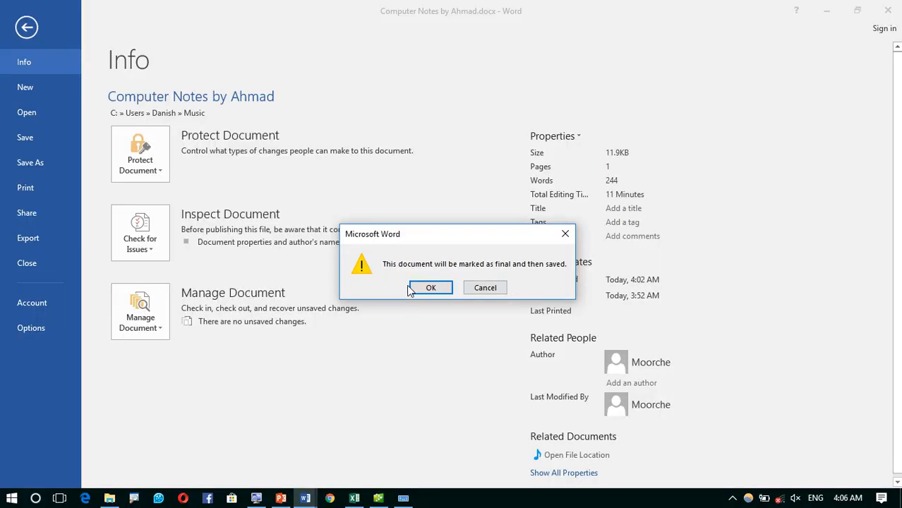
click(420, 288)
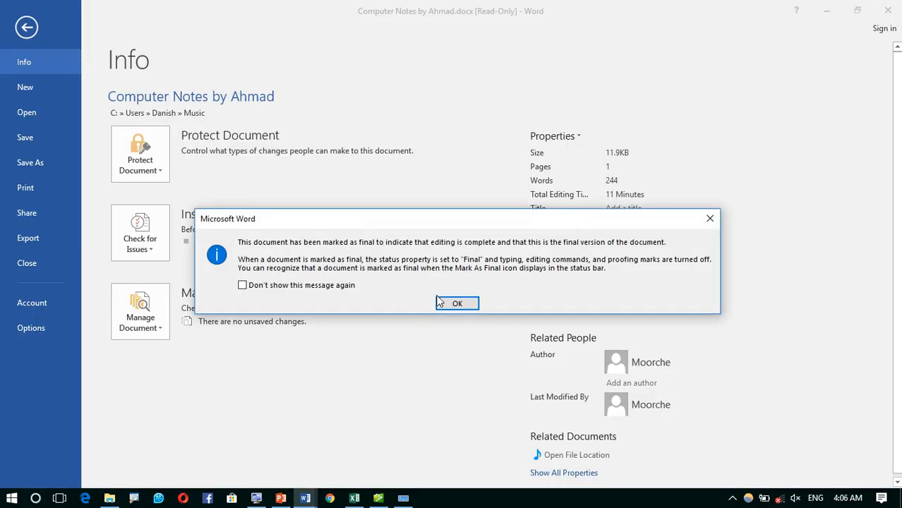
click(446, 305)
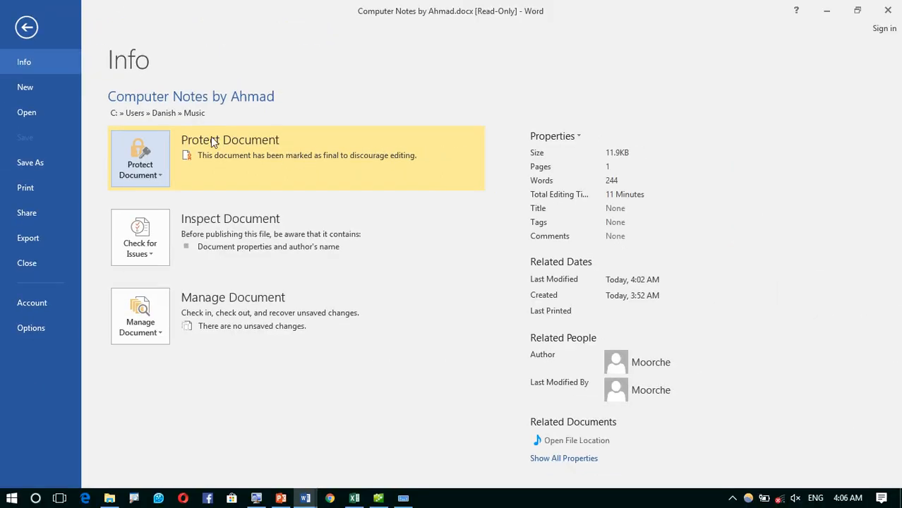
- Try deleting and selecting text in the final document to confirm edits are blocked
click(22, 27)
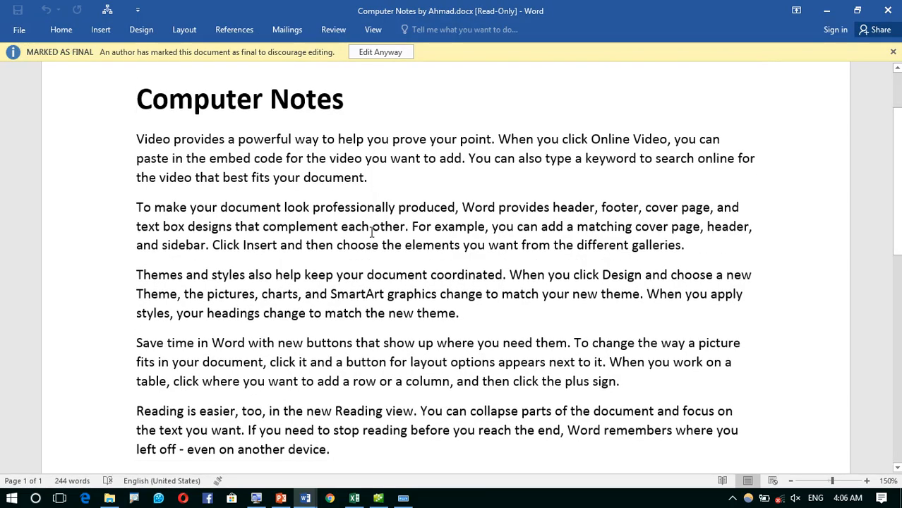
key(BackSpace)
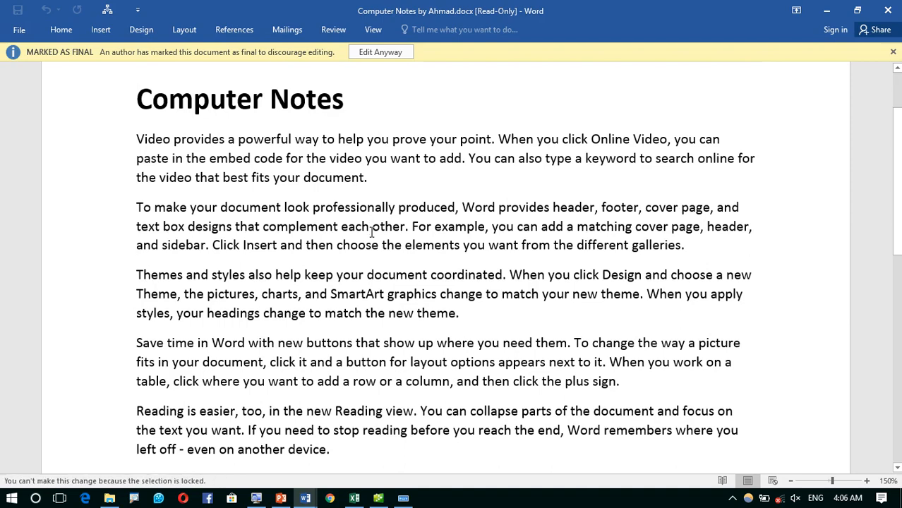
drag(237, 157, 501, 348)
key(BackSpace)
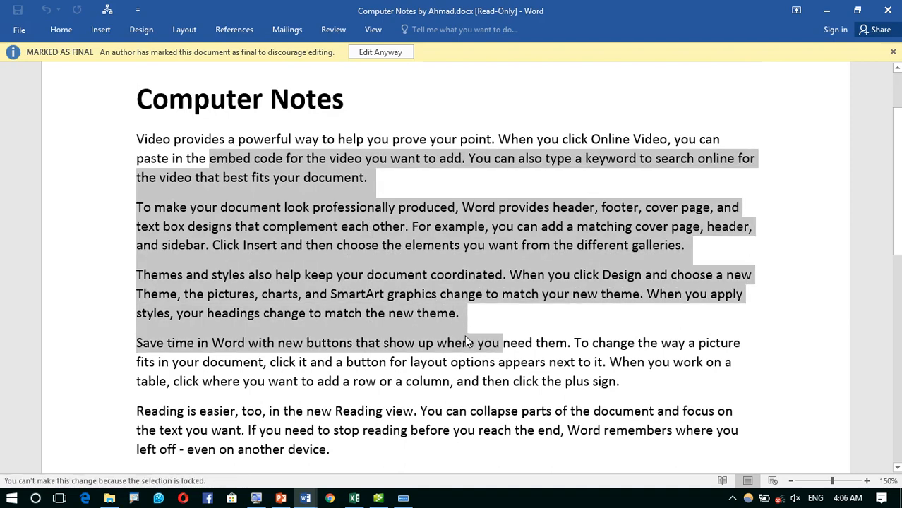
click(557, 344)
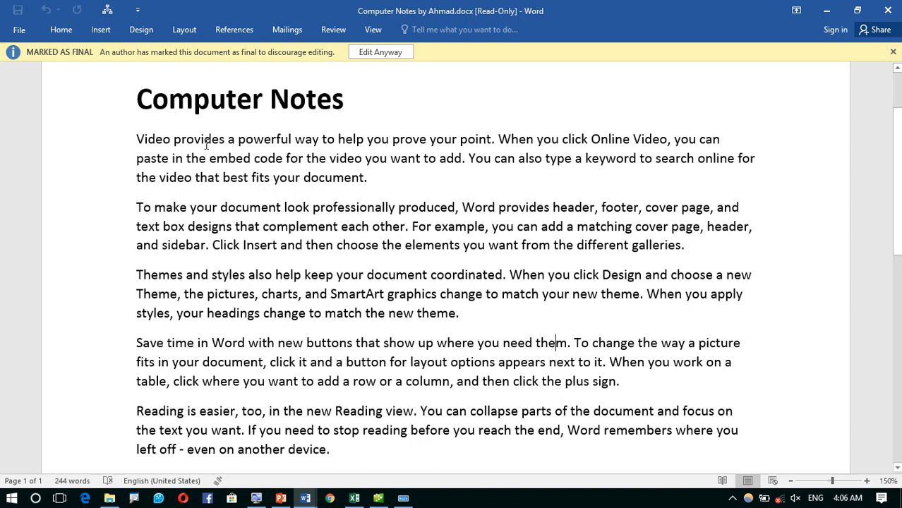
drag(207, 143, 544, 362)
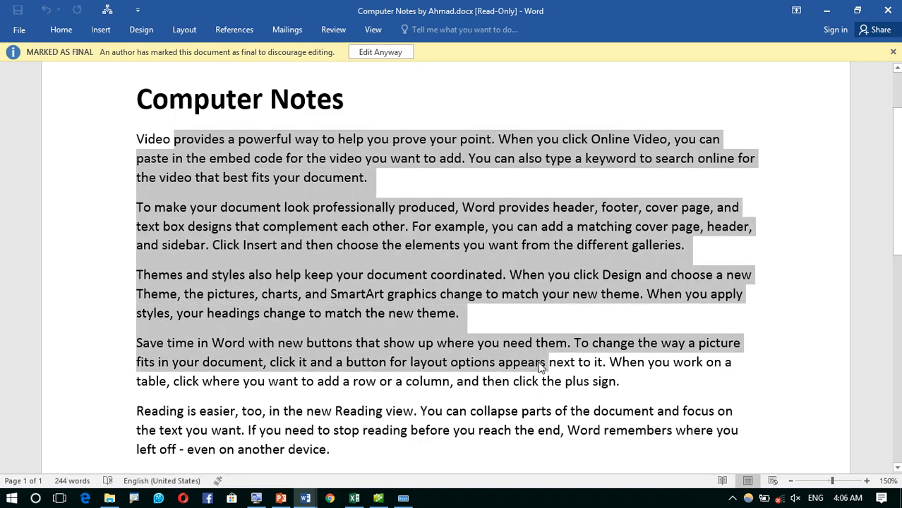
click(475, 304)
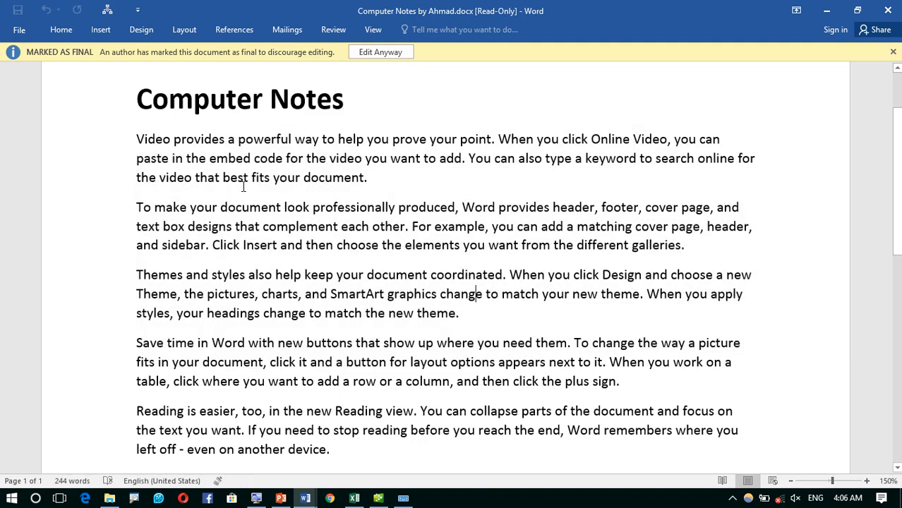
- Turn off Mark as Final through Protect Document on the Info page
click(26, 33)
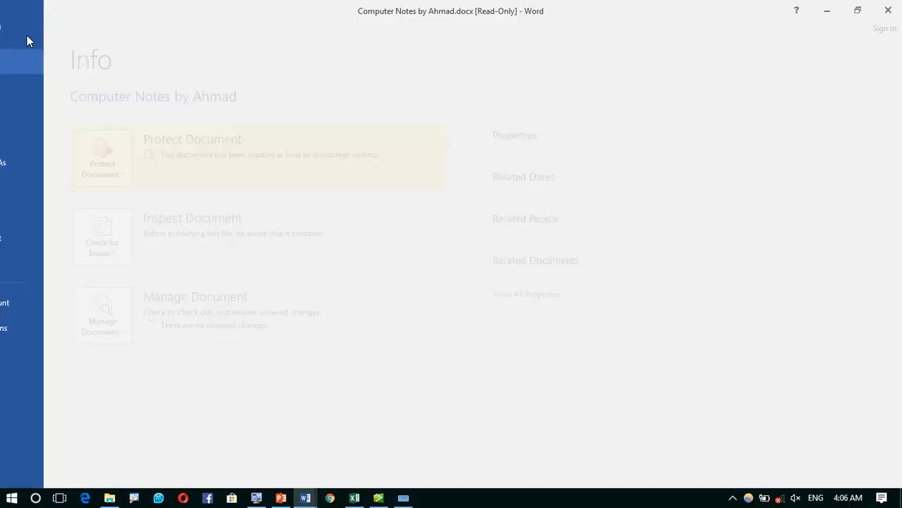
click(140, 162)
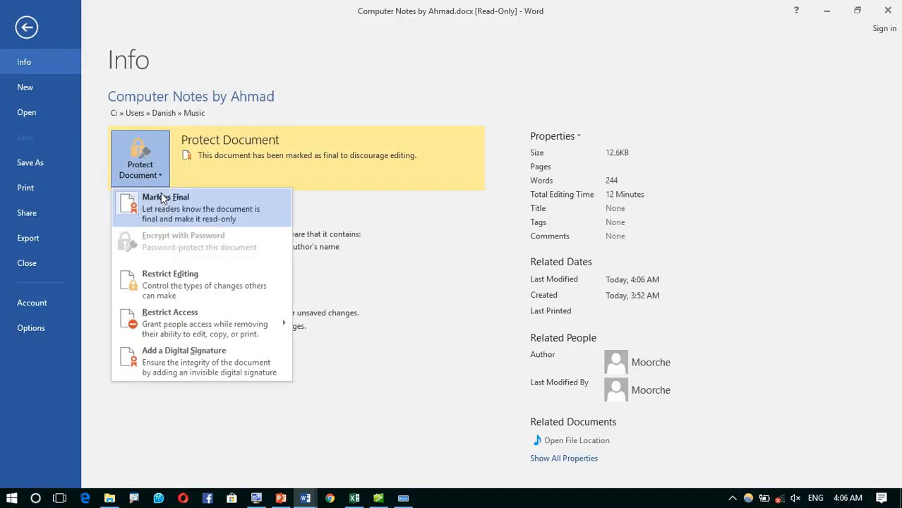
click(161, 192)
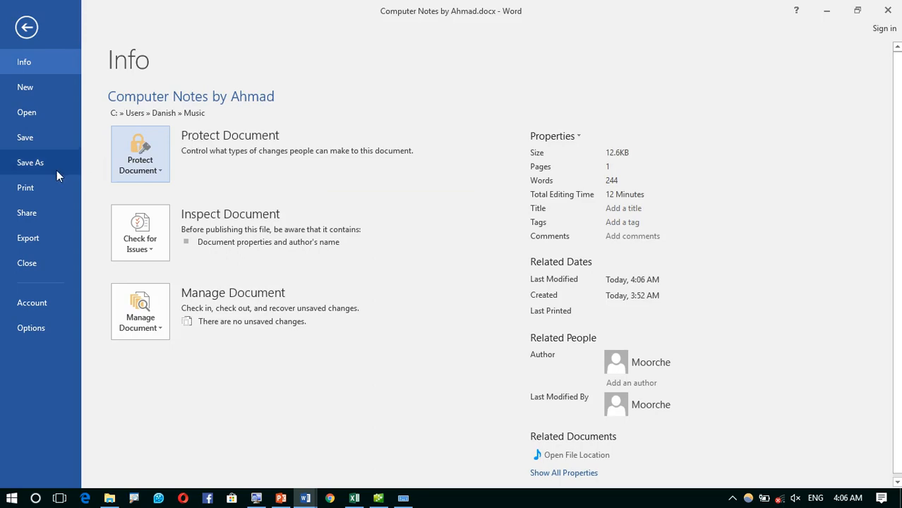
click(41, 139)
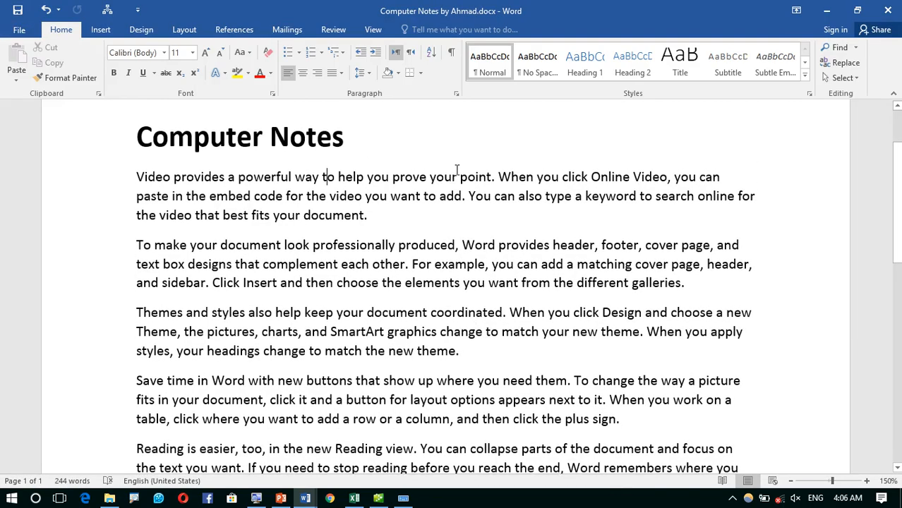
- Type test text after 'document.', undo it with Ctrl+Z, and return to the Info page
click(444, 215)
text(tge4ter)
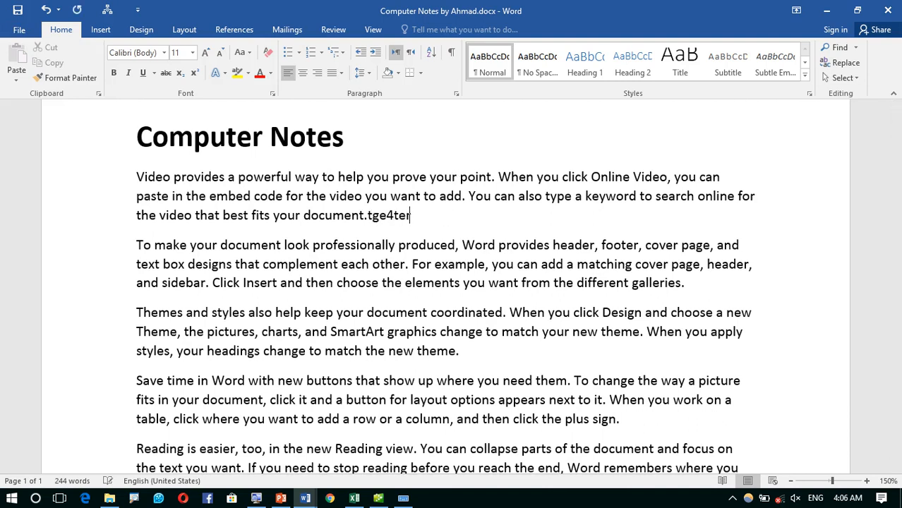
text(terterterterterter)
key(ctrl+z)
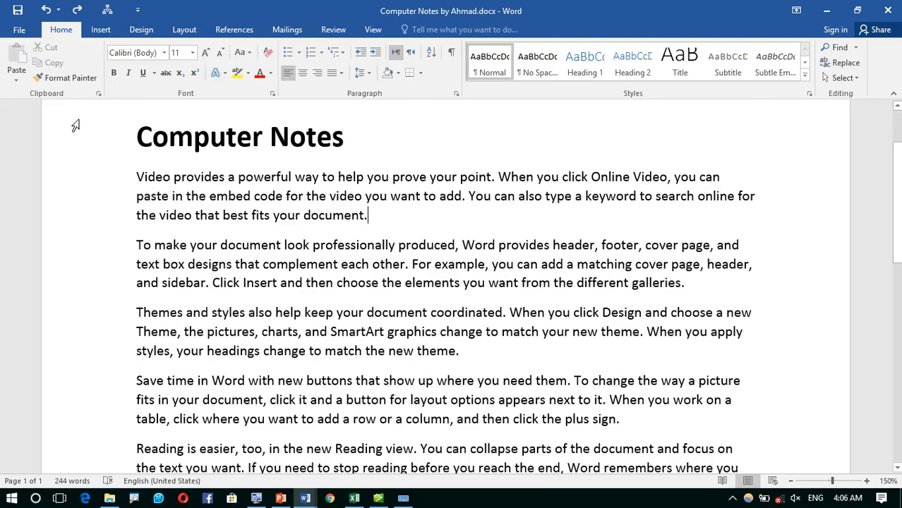
click(25, 32)
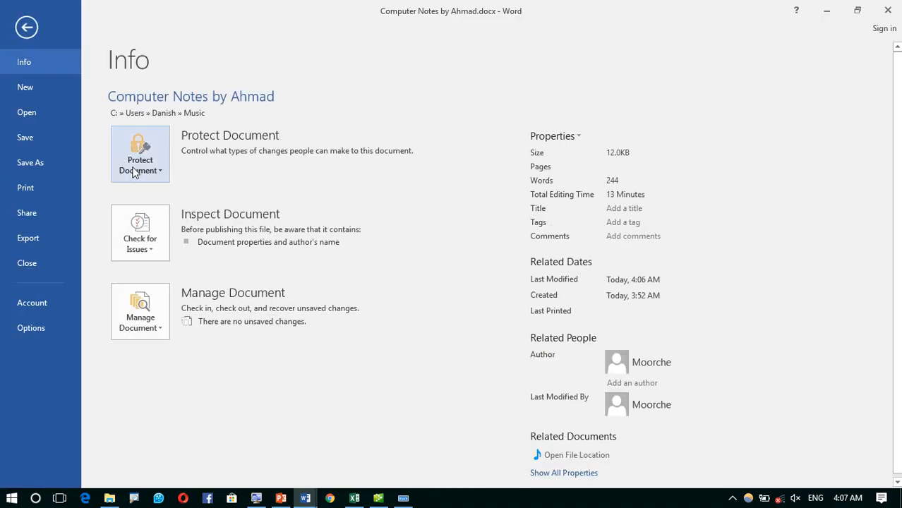
- Encrypt Computer Notes by Ahmad with a password, confirm it, and save the file
click(137, 168)
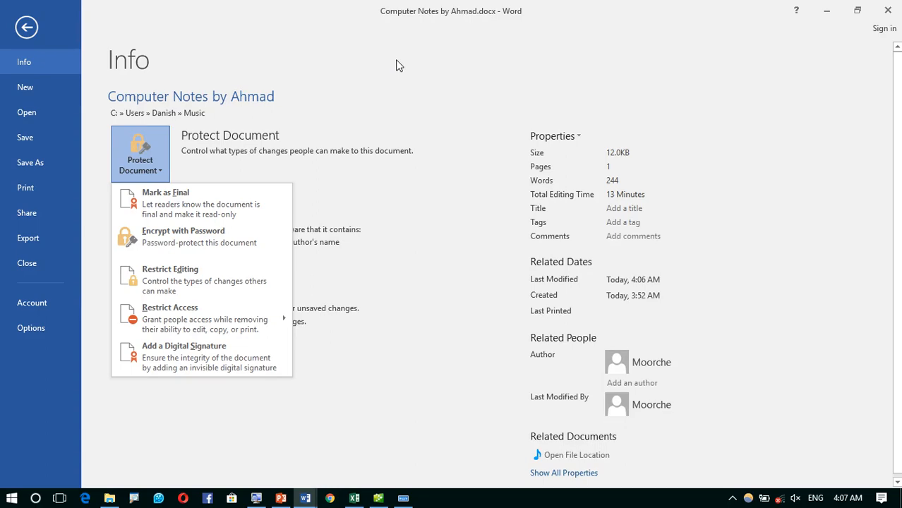
click(197, 236)
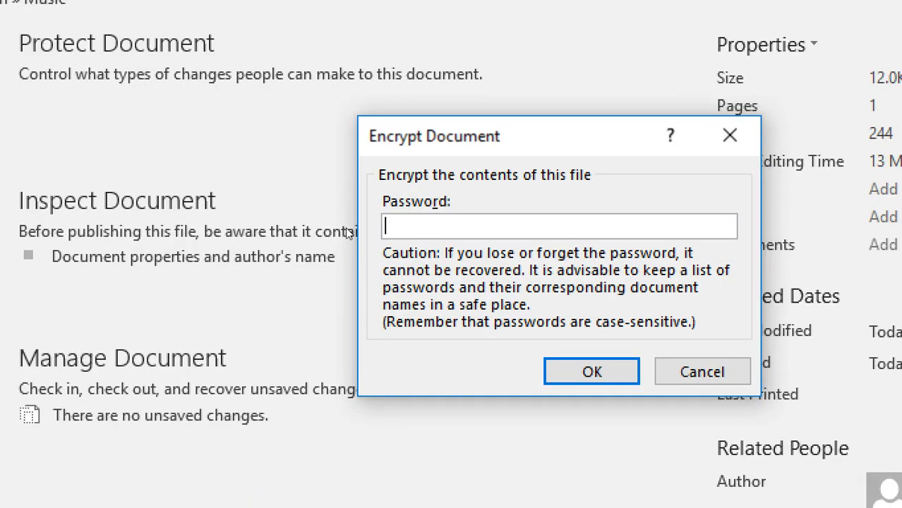
text(******)
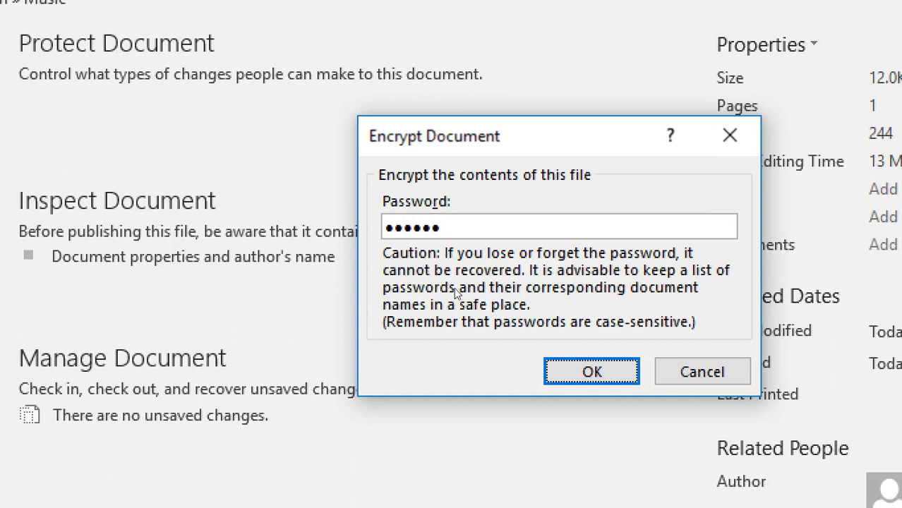
key(Return)
text(******)
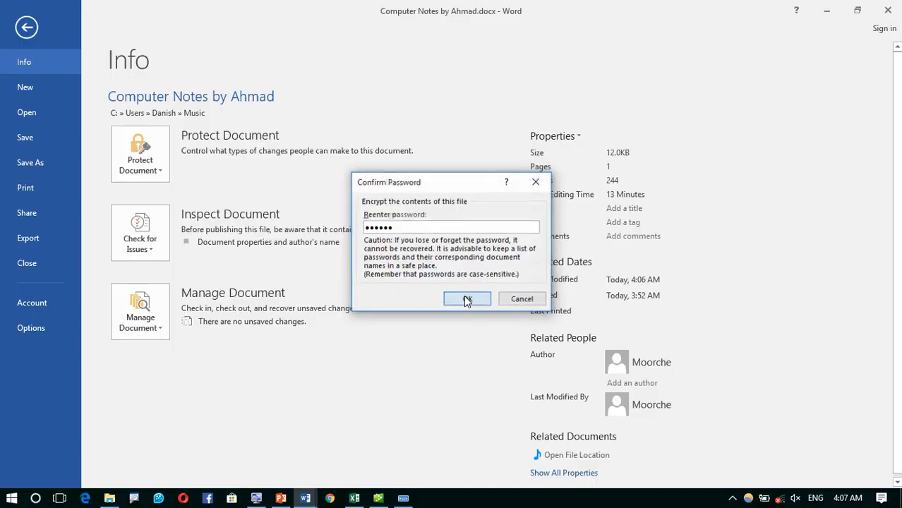
click(592, 372)
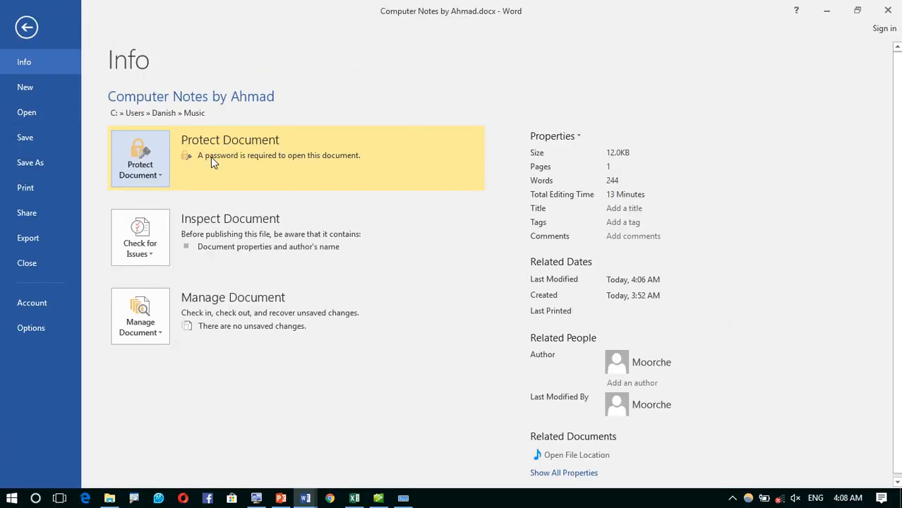
click(44, 139)
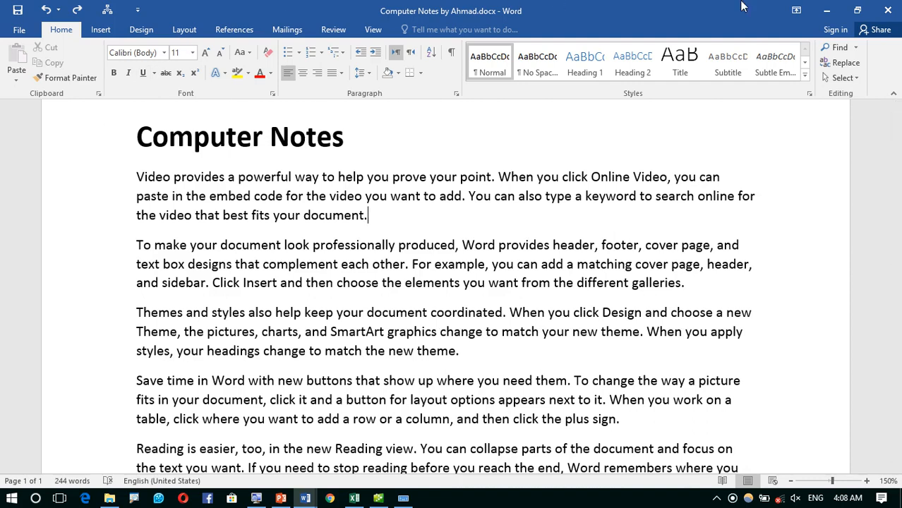
- Close the document and select Computer Notes by Ahmad.docx in the Music folder
click(887, 10)
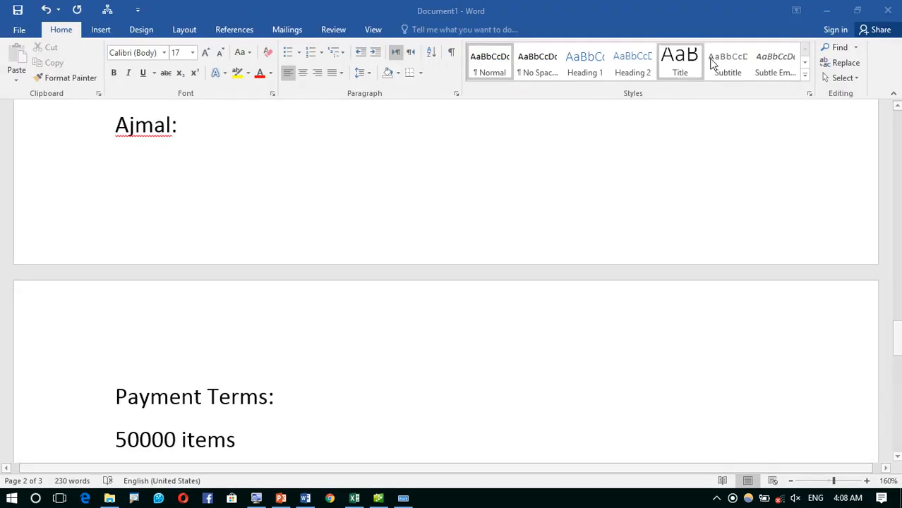
click(826, 10)
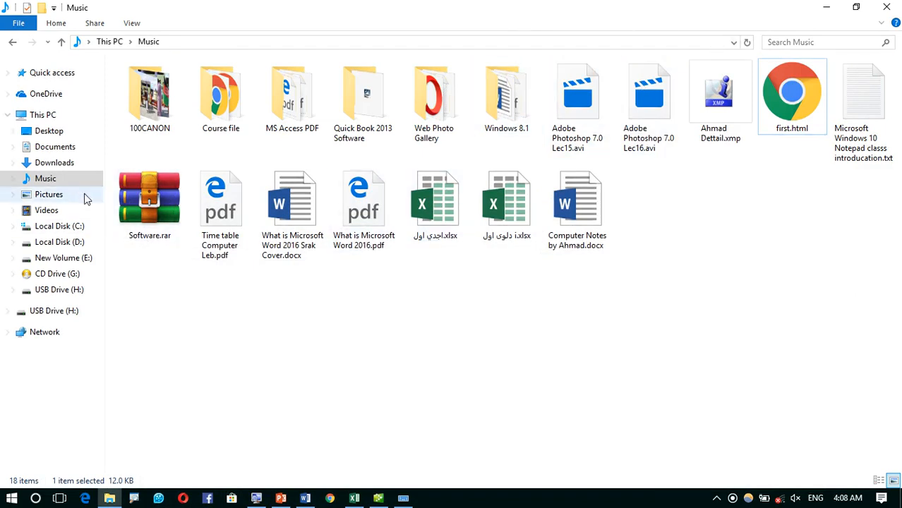
click(65, 179)
click(792, 124)
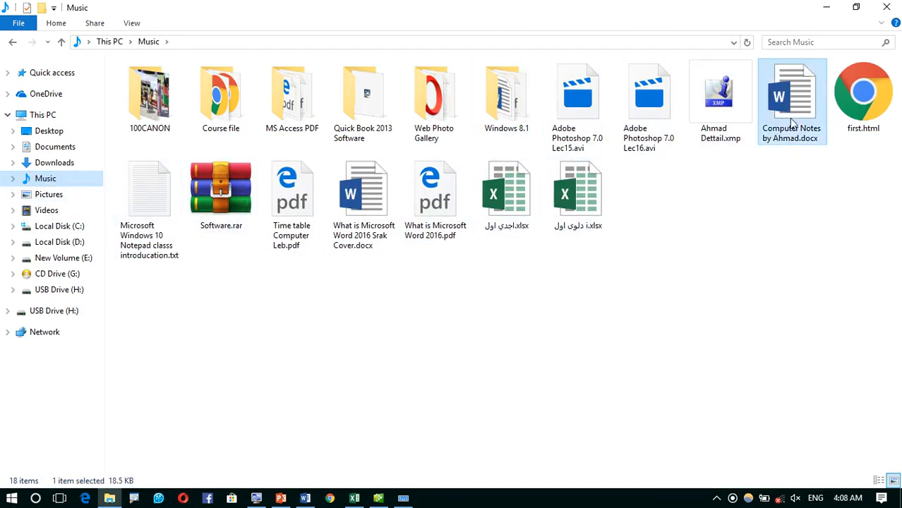
drag(793, 124, 791, 145)
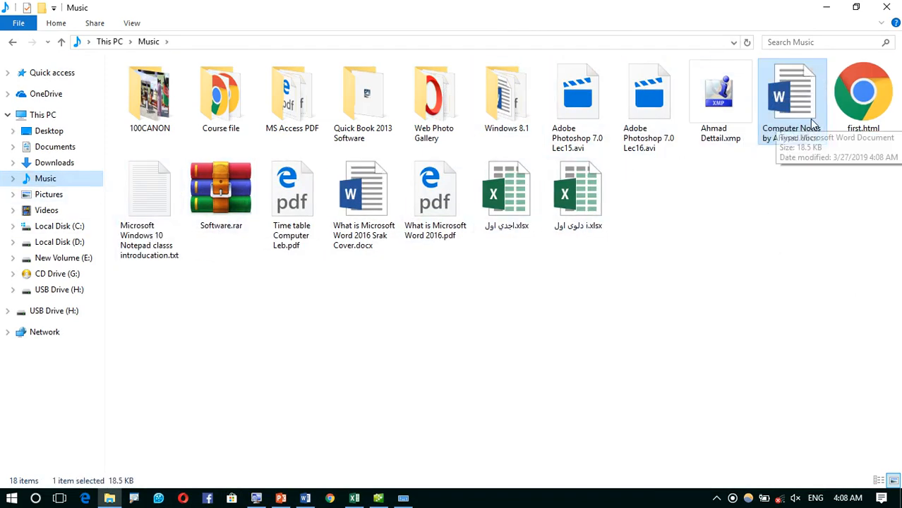
- Open the file, cancel the password prompt, and close the blank Word document without saving
right_click(798, 94)
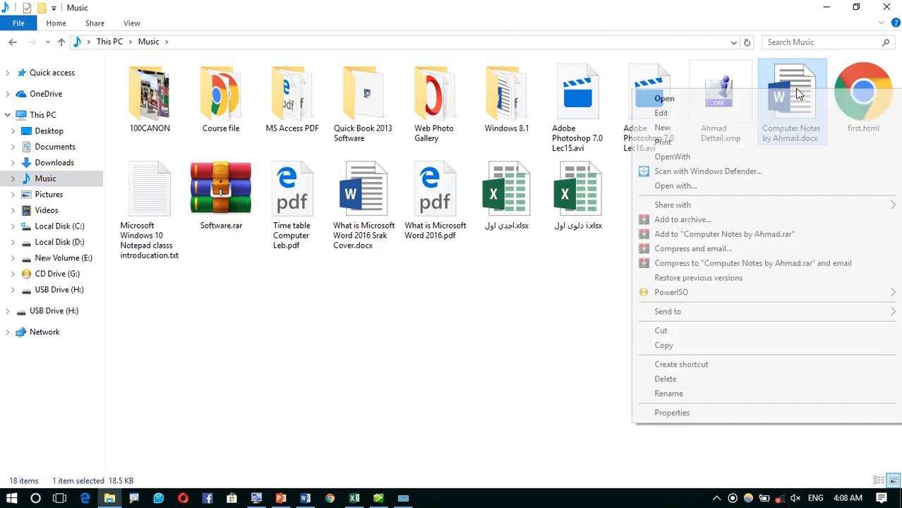
click(703, 98)
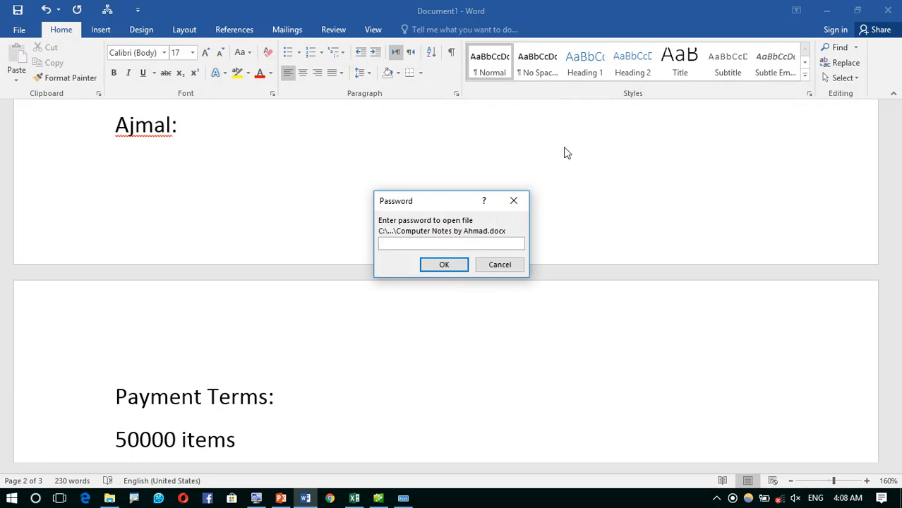
click(501, 265)
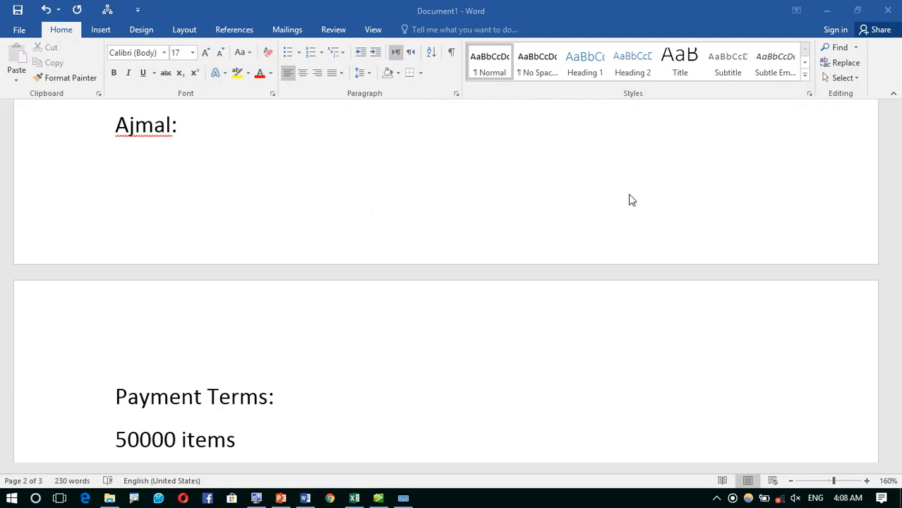
click(896, 5)
click(449, 277)
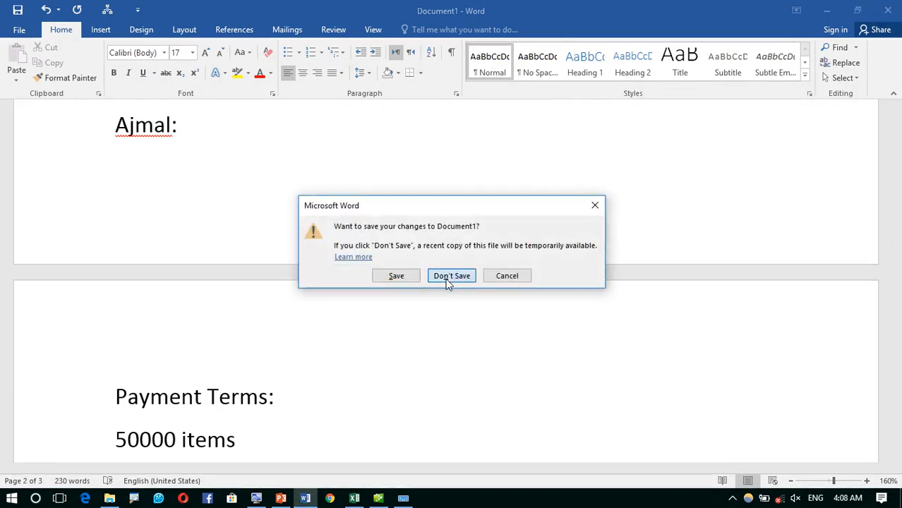
- Reopen the file with a wrong password, dismiss the rejection error, and close Word
right_click(796, 106)
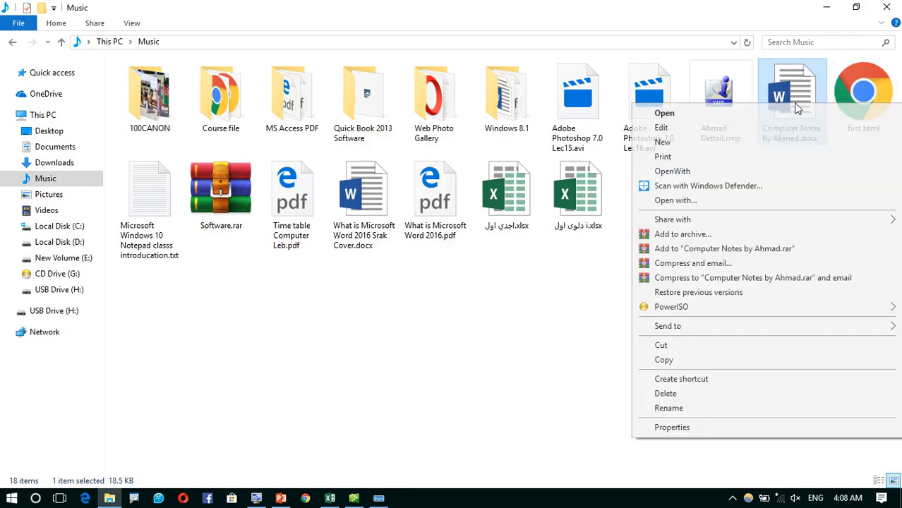
click(747, 113)
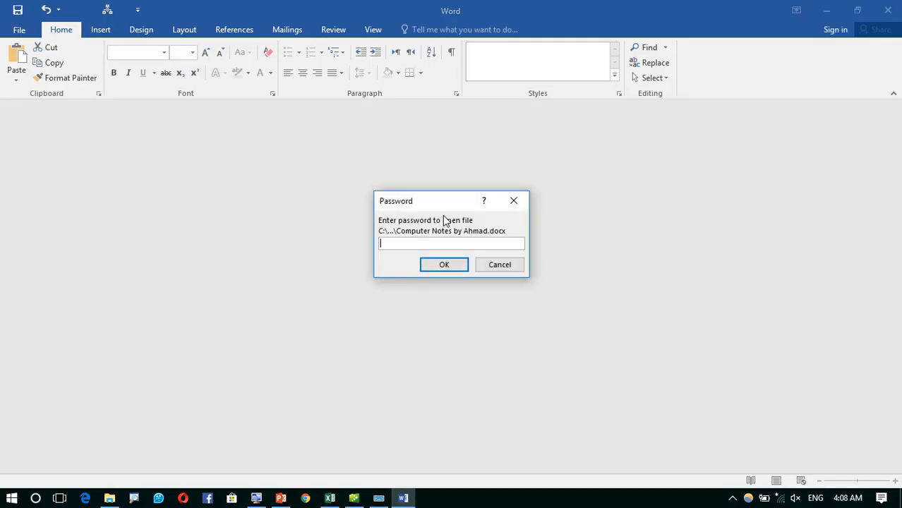
text(●●●●●●●●●●●●●●●●●●●●)
key(Return)
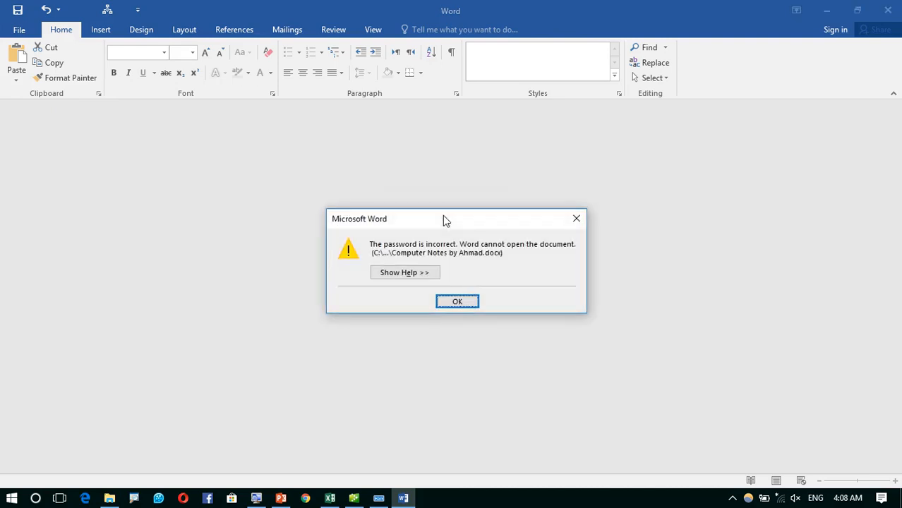
key(Return)
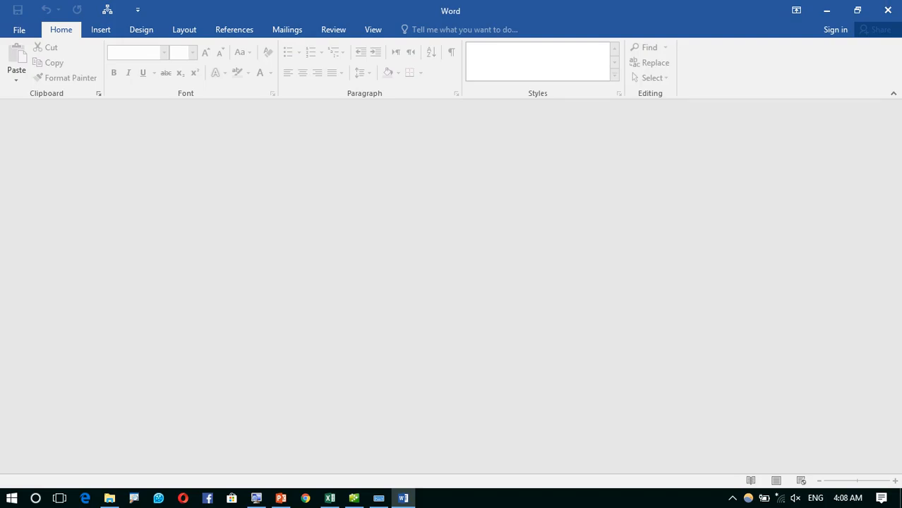
click(888, 6)
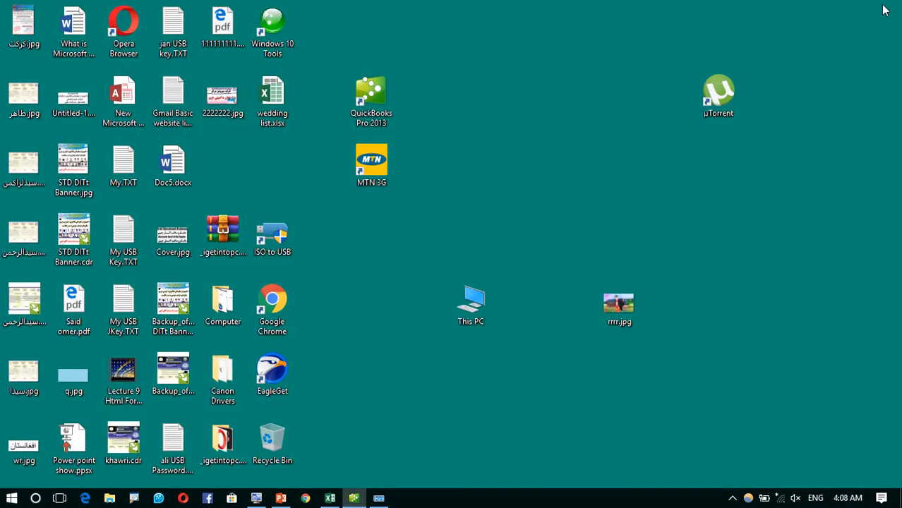
- Open Computer Notes by Ahmad.docx from This PC > Music and enter the correct password
double_click(470, 310)
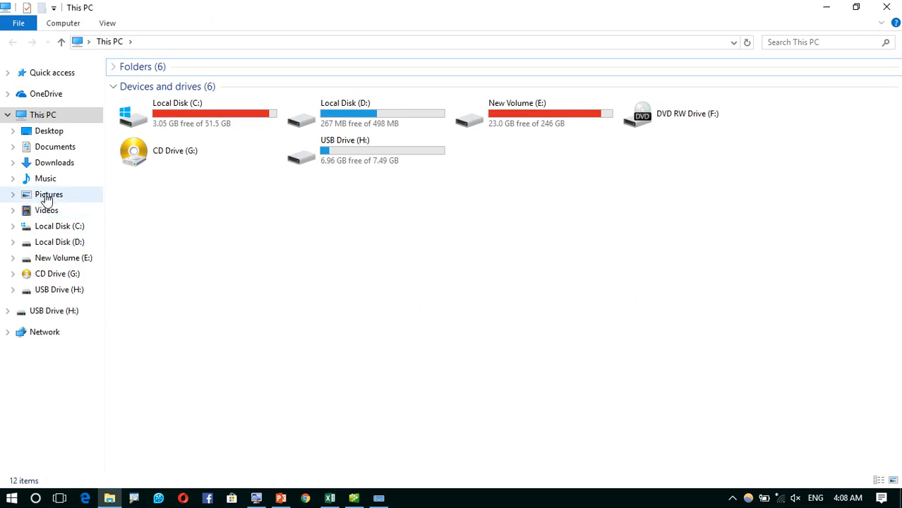
click(50, 181)
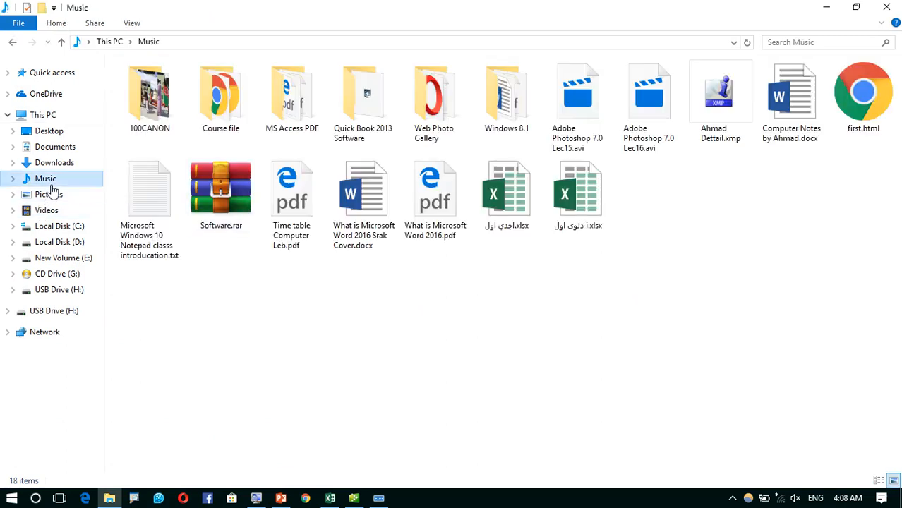
right_click(792, 86)
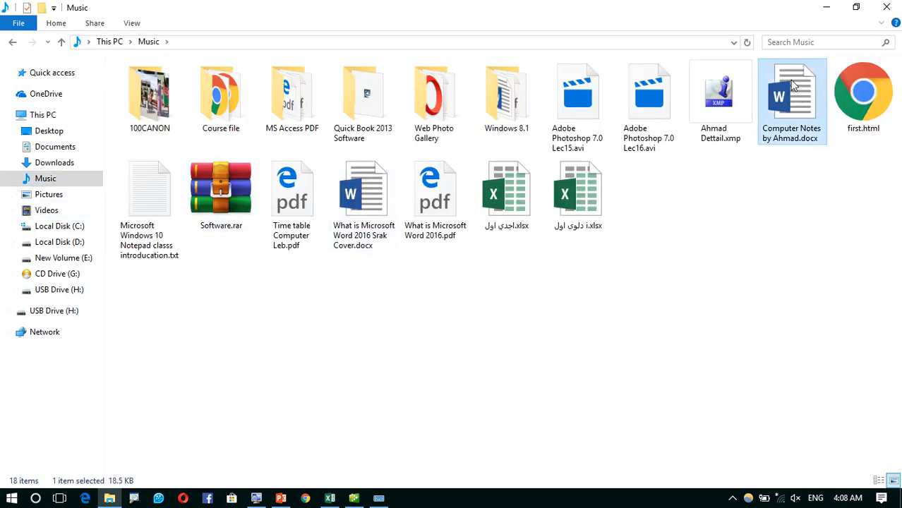
click(664, 90)
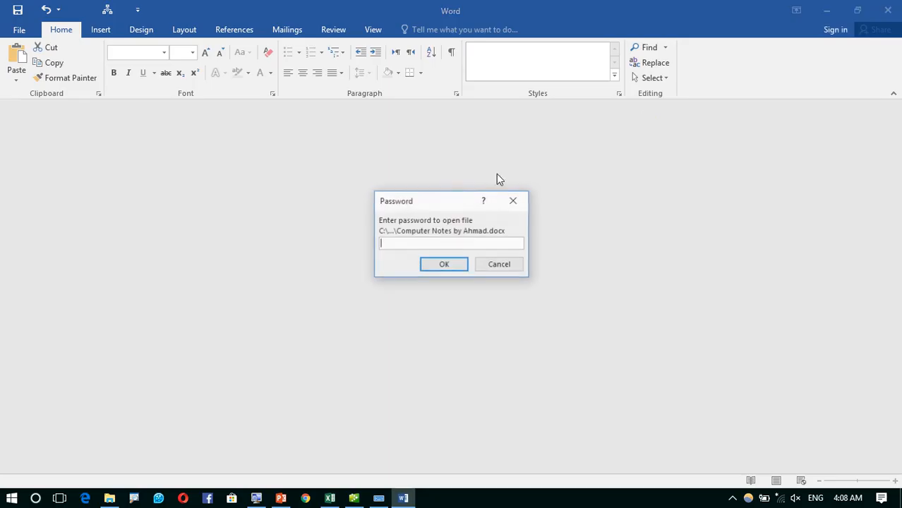
text(123456)
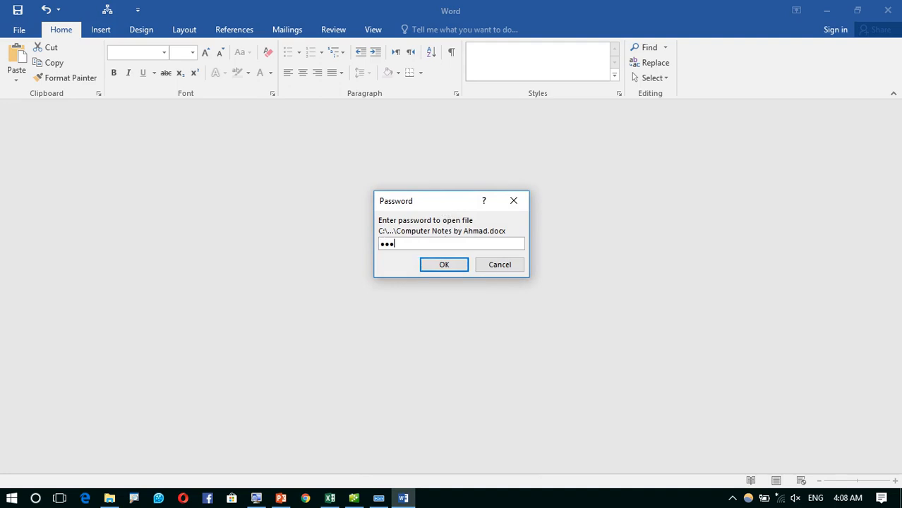
key(Return)
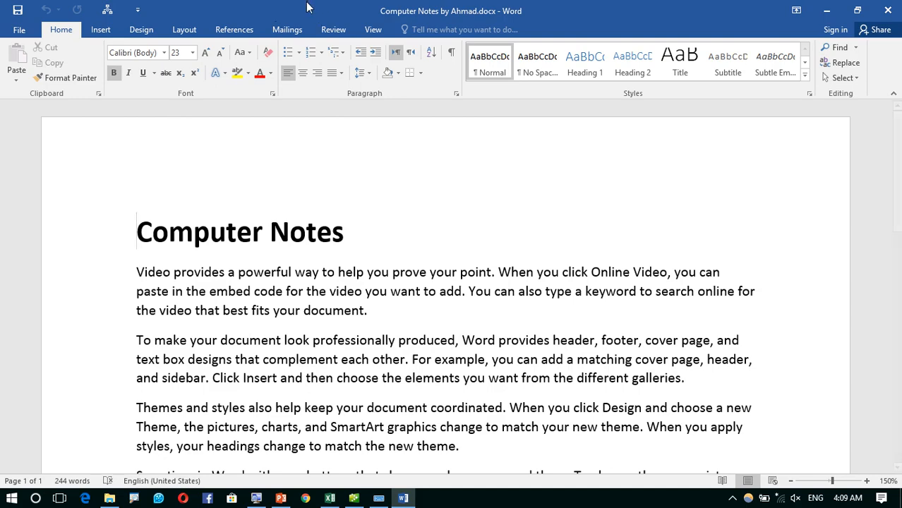
- Clear the document's encryption password and save the file
click(16, 33)
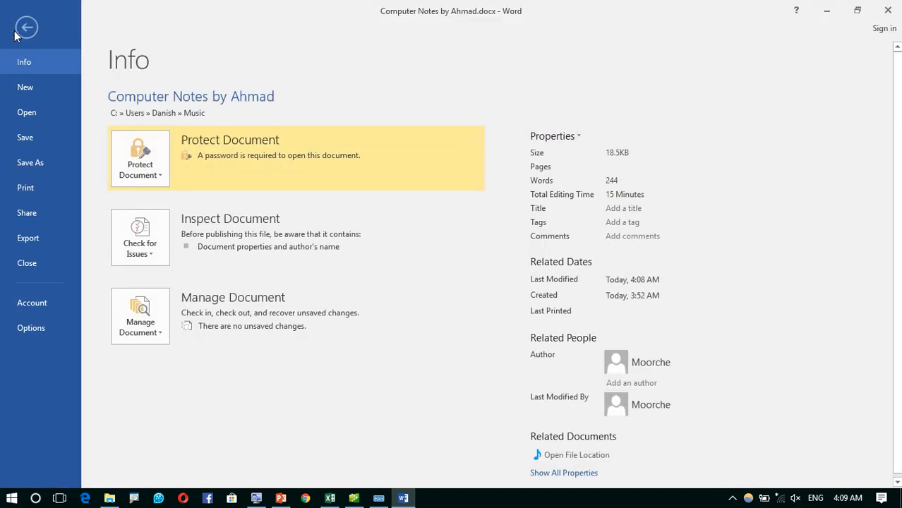
click(153, 180)
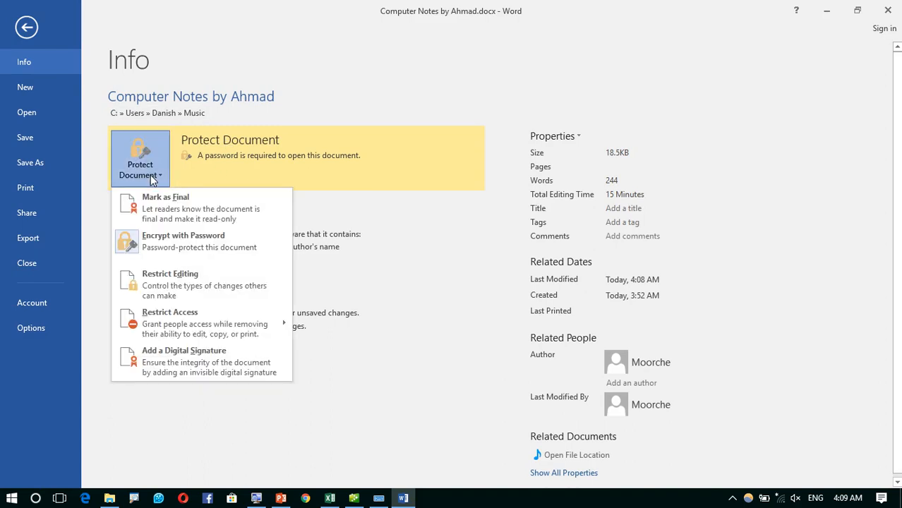
click(162, 243)
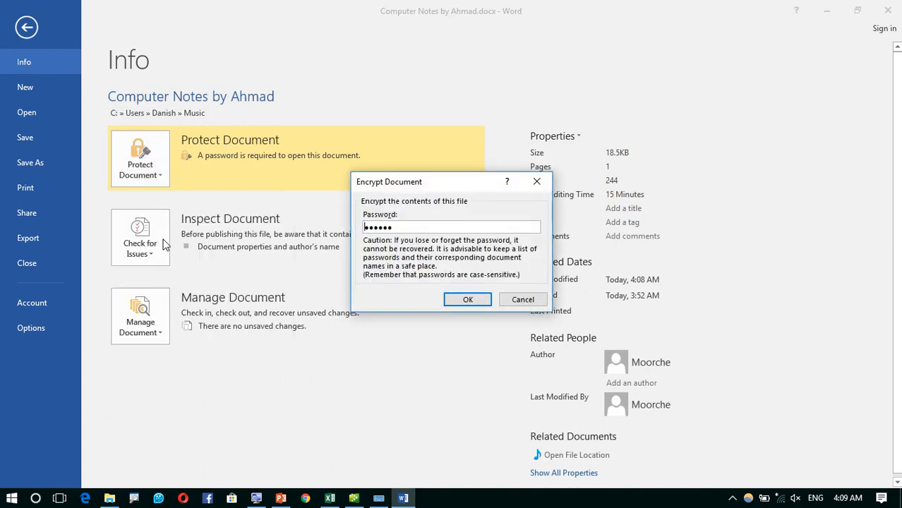
drag(416, 226, 323, 226)
key(BackSpace)
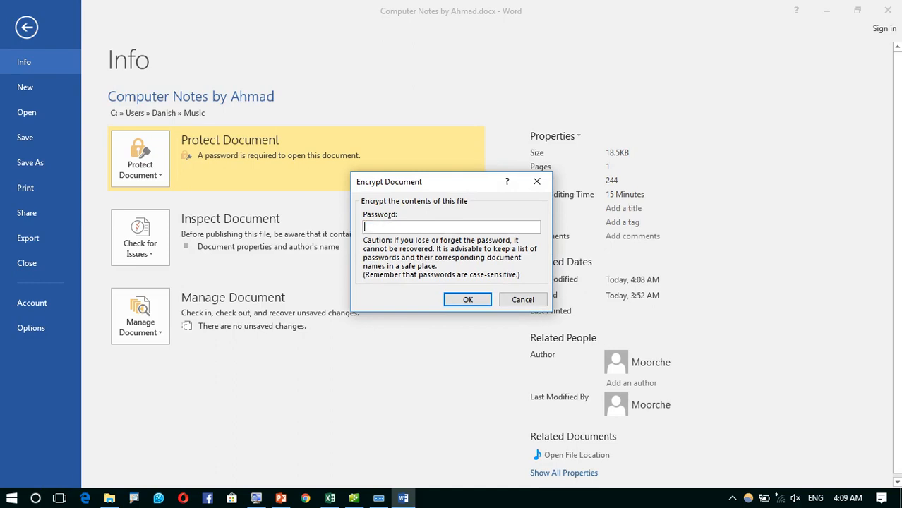
click(465, 301)
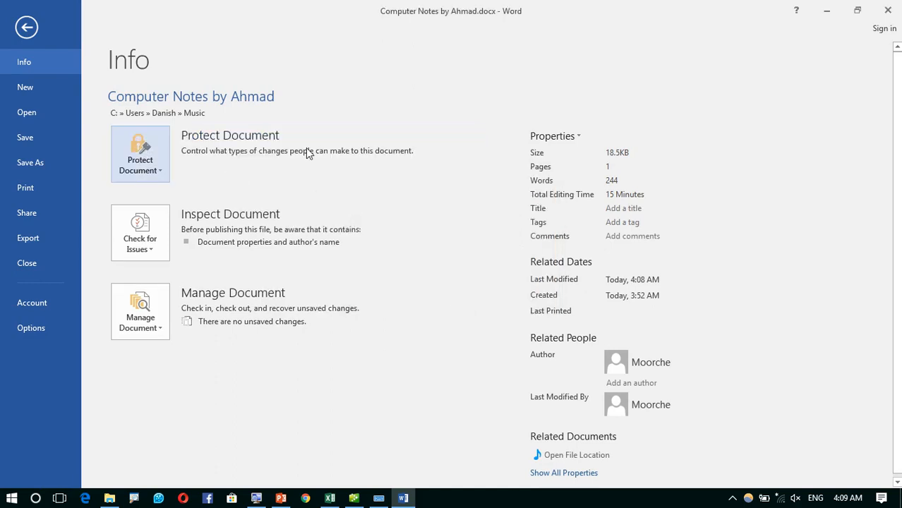
click(37, 144)
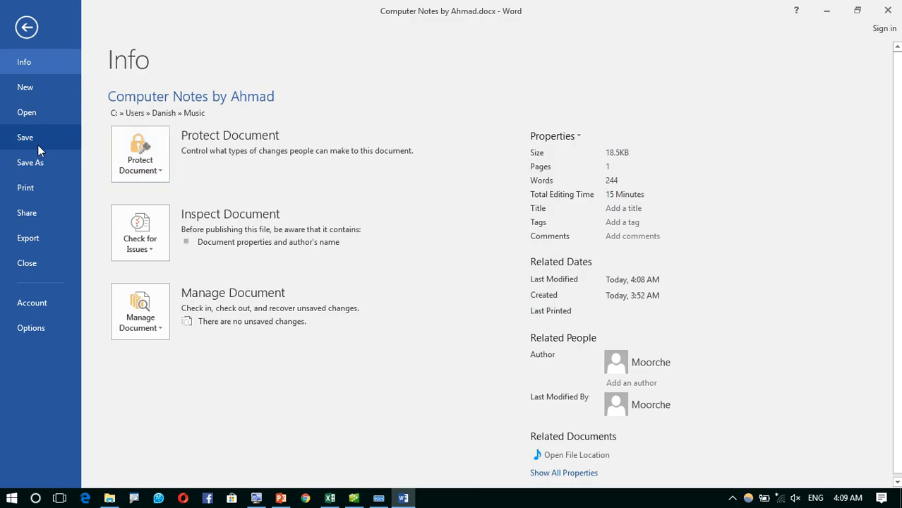
- Close Word and reopen the file from Music to confirm no password is requested
click(888, 10)
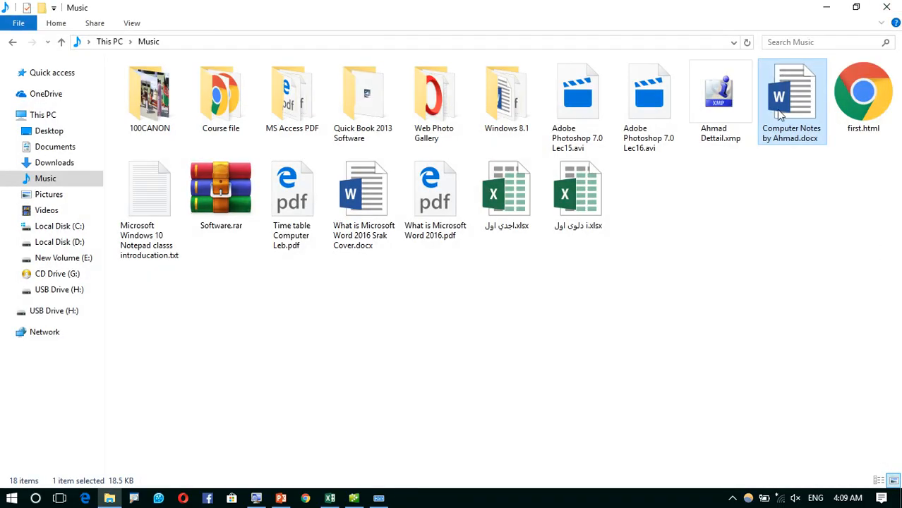
right_click(791, 85)
click(722, 96)
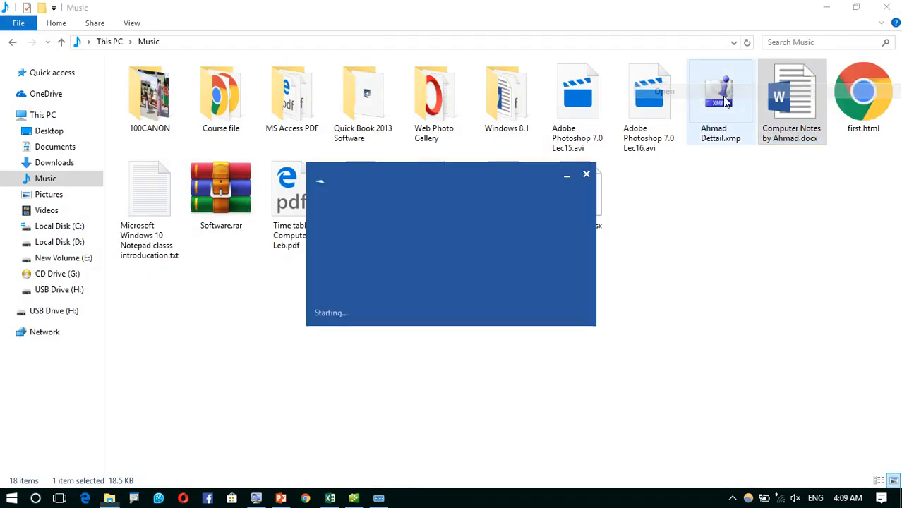